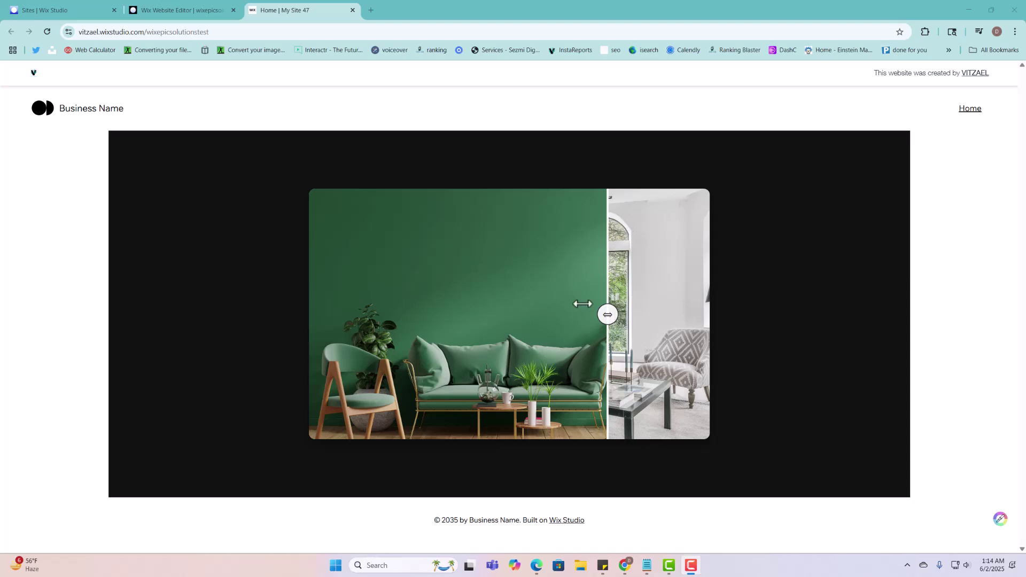
# Move the before/after slider handle back and forth on the published page to compare the two room images.
pyautogui.moveTo(607, 314); pyautogui.dragTo(488, 324)
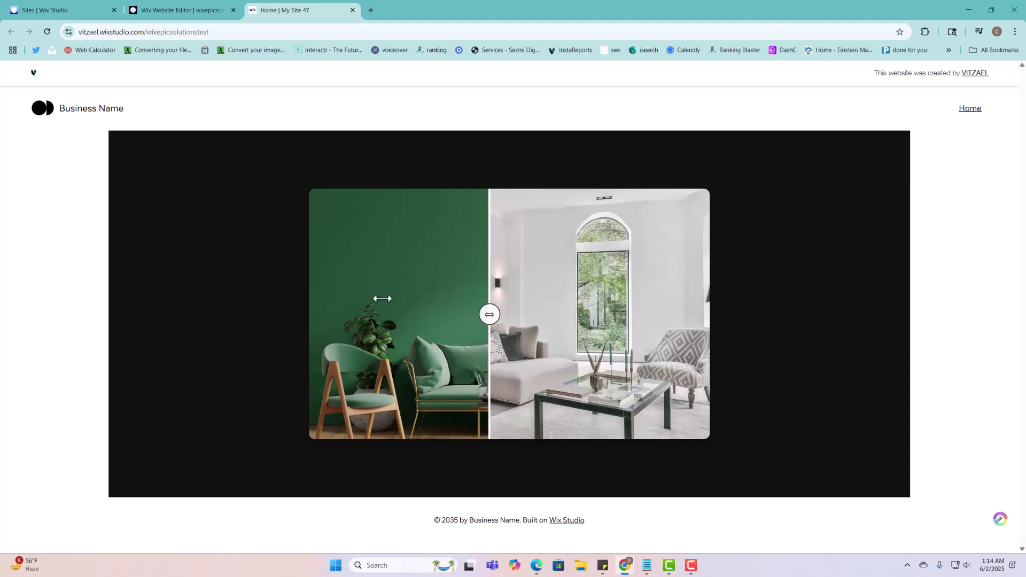
pyautogui.moveTo(495, 319); pyautogui.dragTo(652, 328)
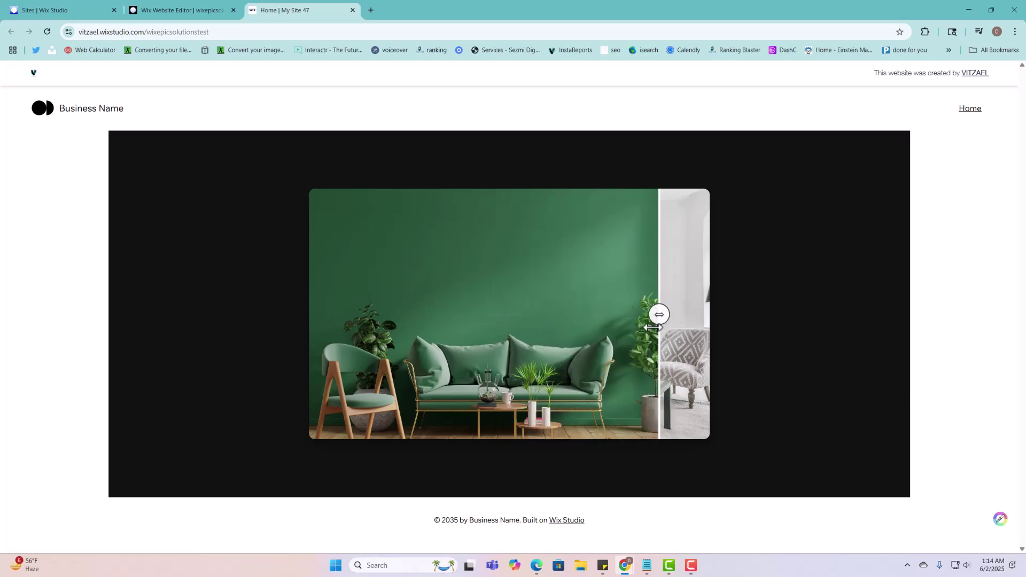
# Switch to the Wix Studio editor, search the App Market for "befor" and open the Easy Before/After Slider app page.
pyautogui.click(197, 13)
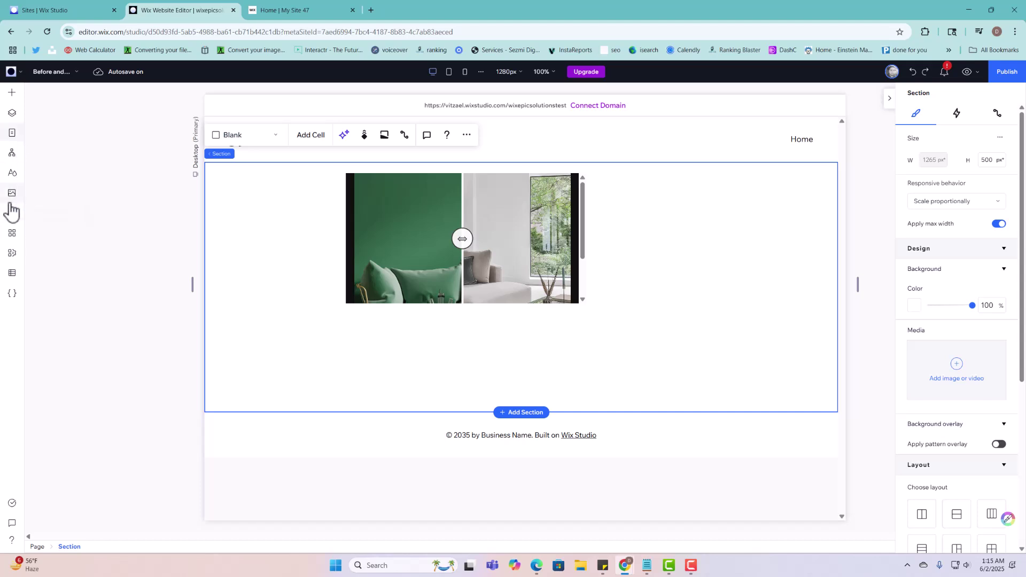
pyautogui.click(13, 235)
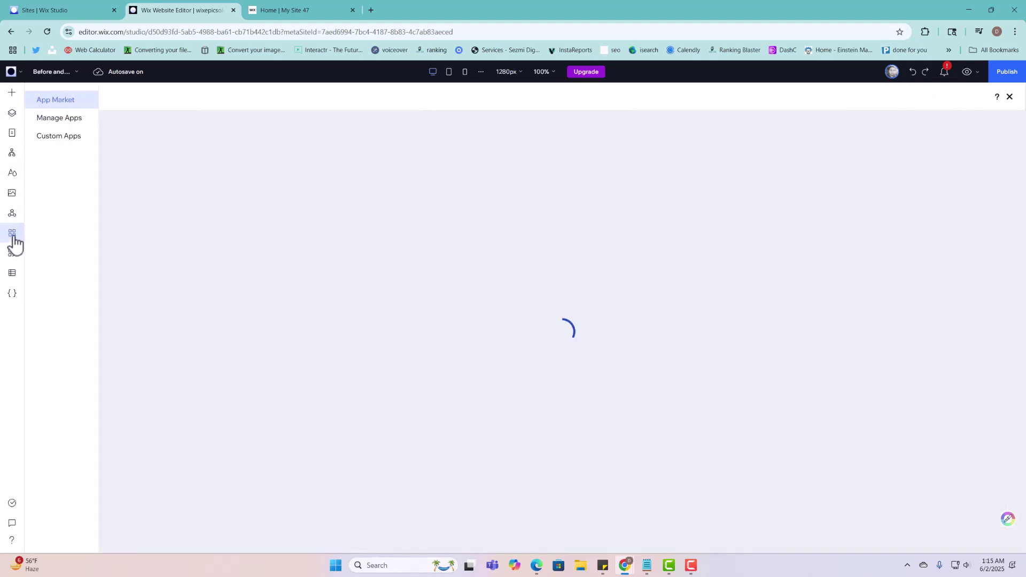
pyautogui.click(144, 130)
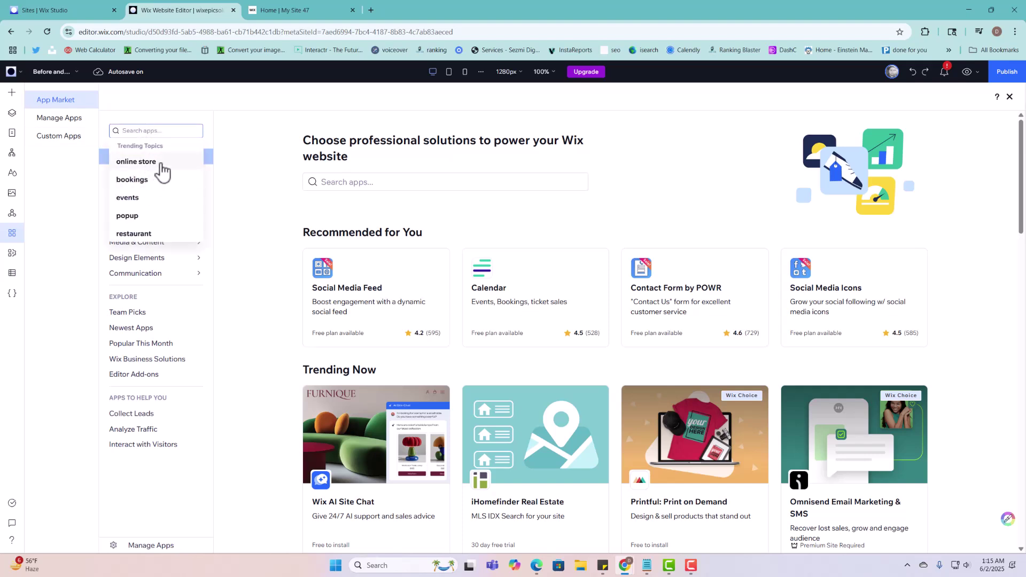
pyautogui.write('befor')
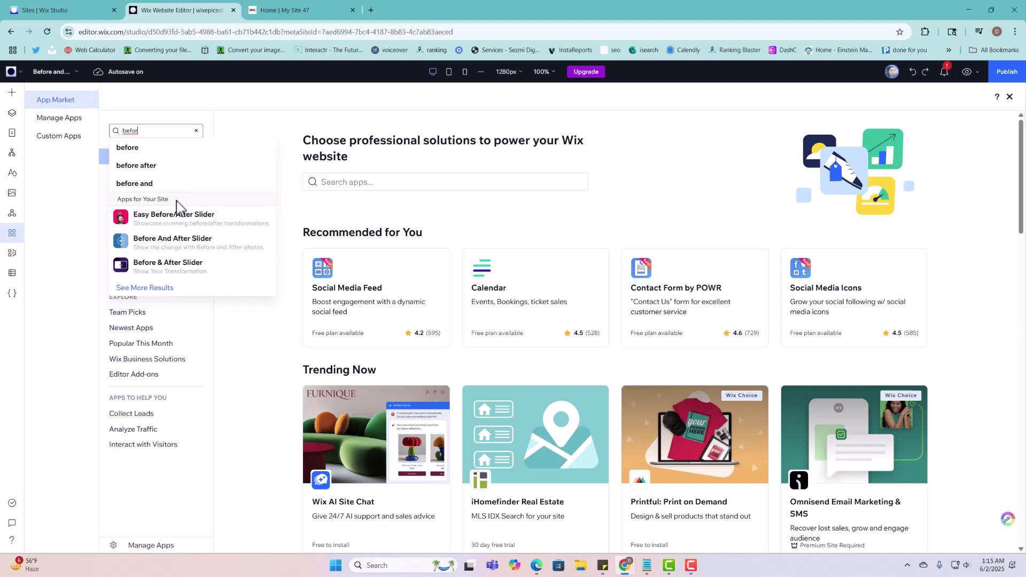
pyautogui.click(170, 220)
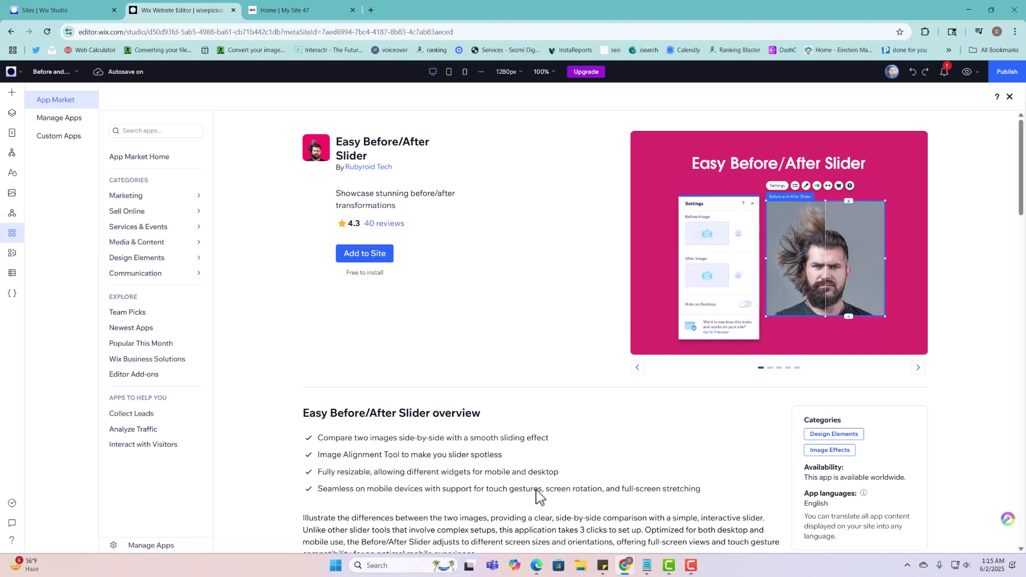
# Review the Easy Before/After Slider app's overview and user reviews, and check the published page's slider for comparison.
pyautogui.scroll(-3, 538, 496)
pyautogui.scroll(-3, 536, 461)
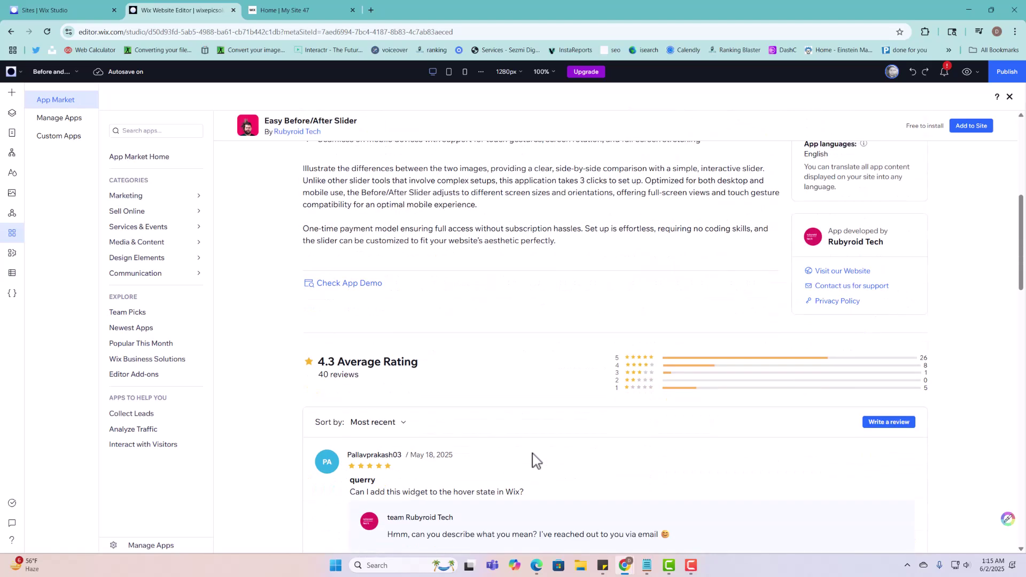
pyautogui.scroll(1, 533, 461)
pyautogui.scroll(-2, 441, 309)
pyautogui.scroll(-7, 439, 317)
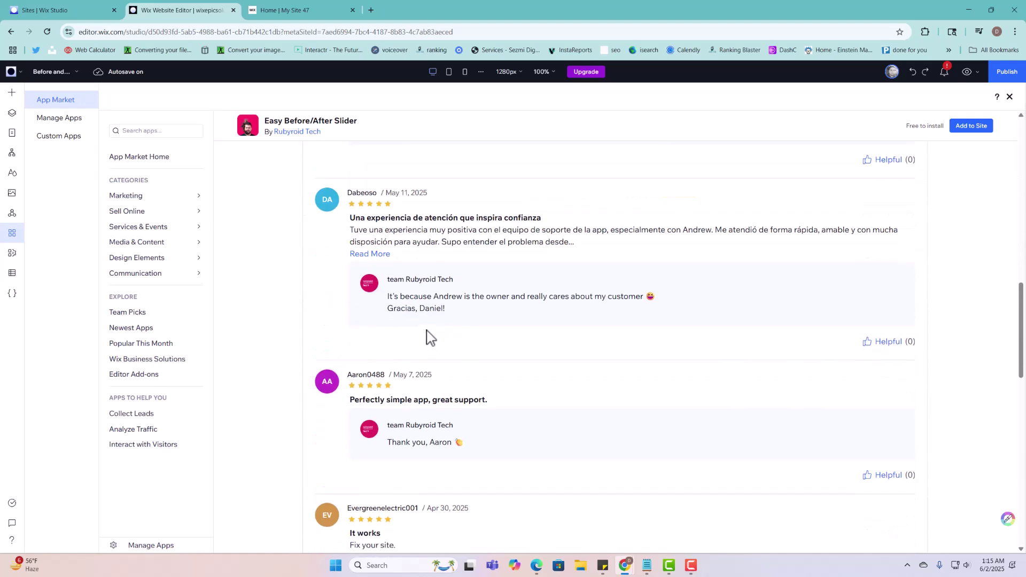
pyautogui.scroll(8, 355, 305)
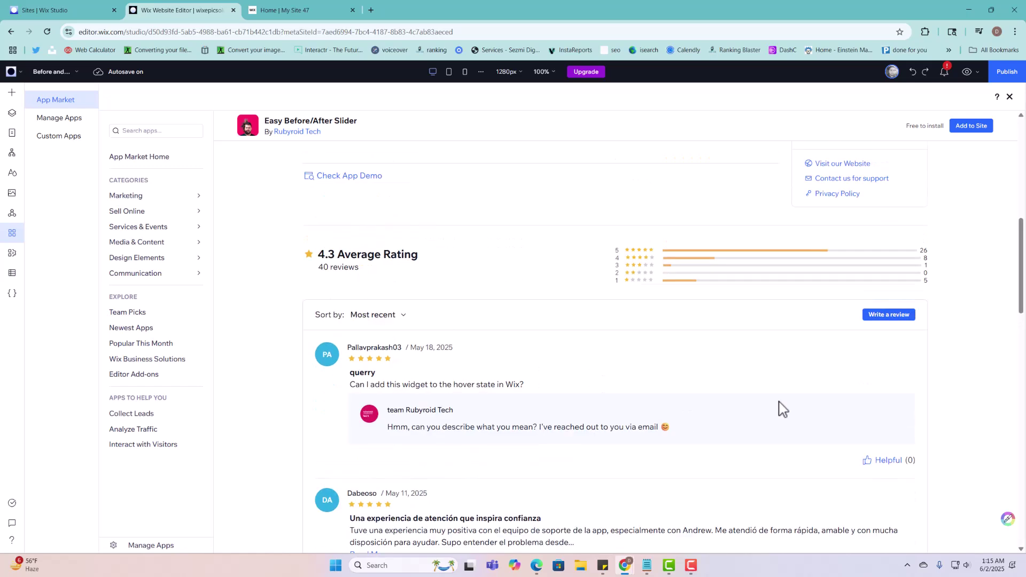
pyautogui.scroll(4, 887, 275)
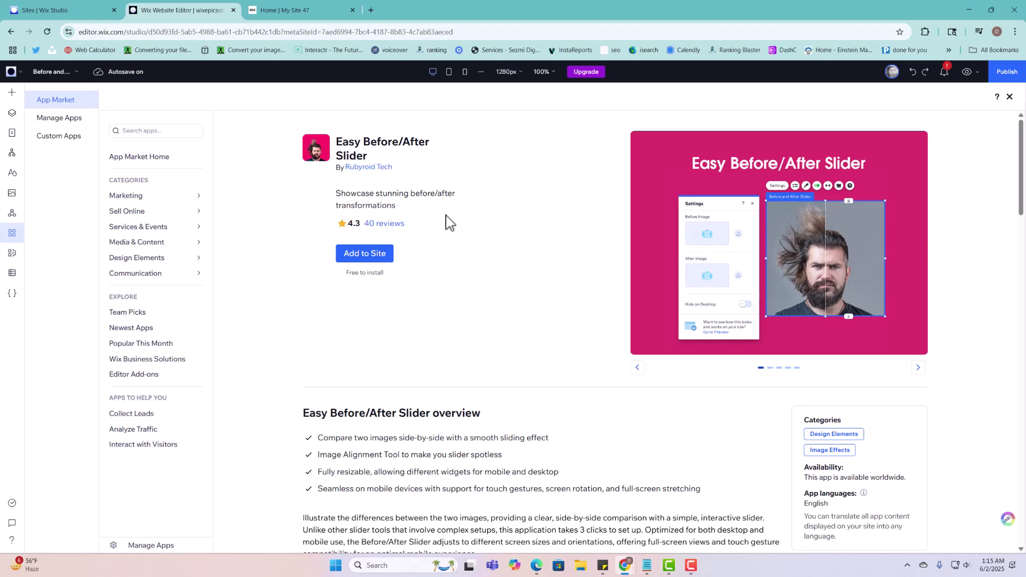
pyautogui.click(302, 12)
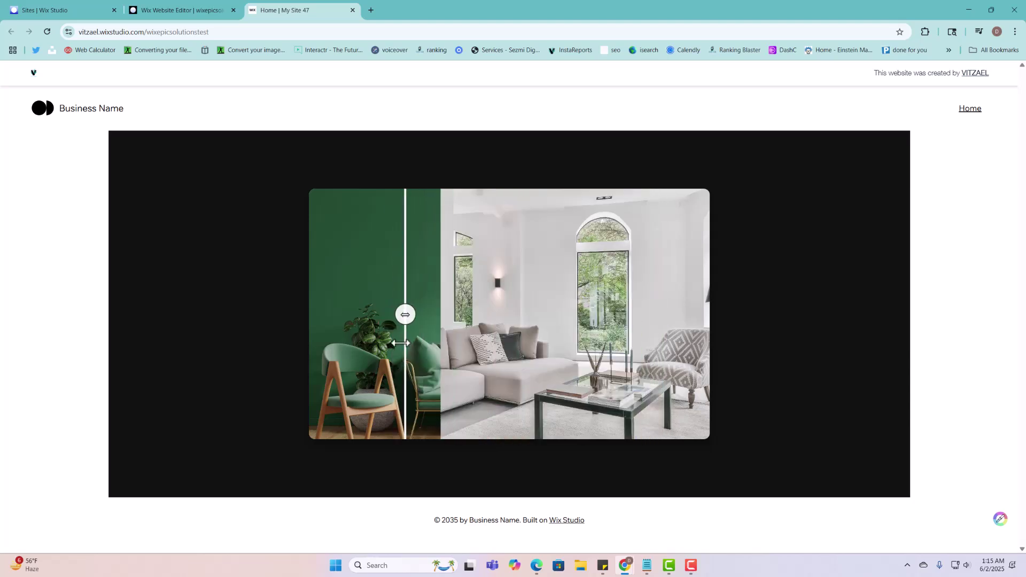
pyautogui.click(169, 15)
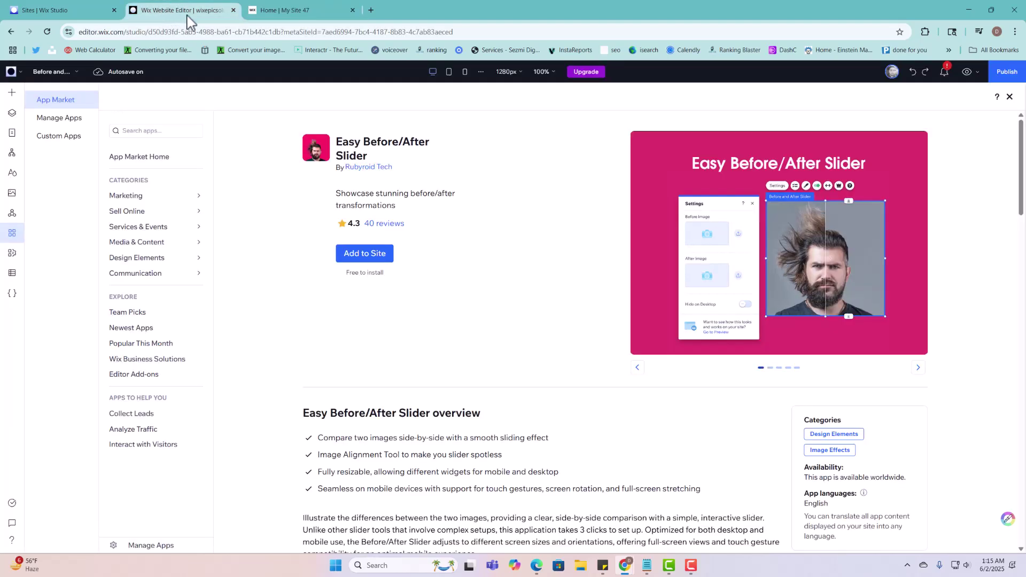
# Close the App Market and delete the existing slider embed from the page section.
pyautogui.click(1010, 97)
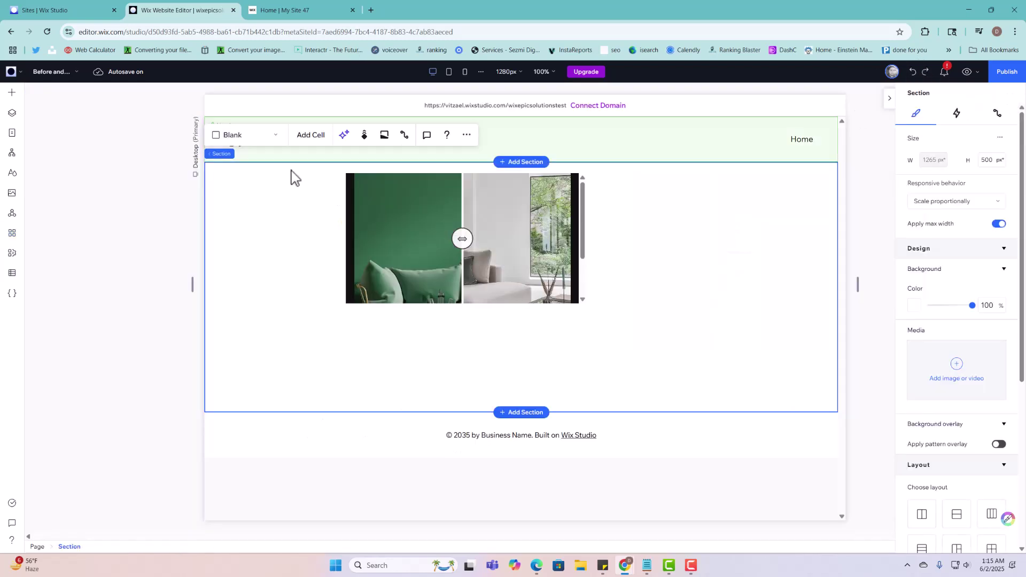
pyautogui.click(384, 249)
pyautogui.press('Delete')
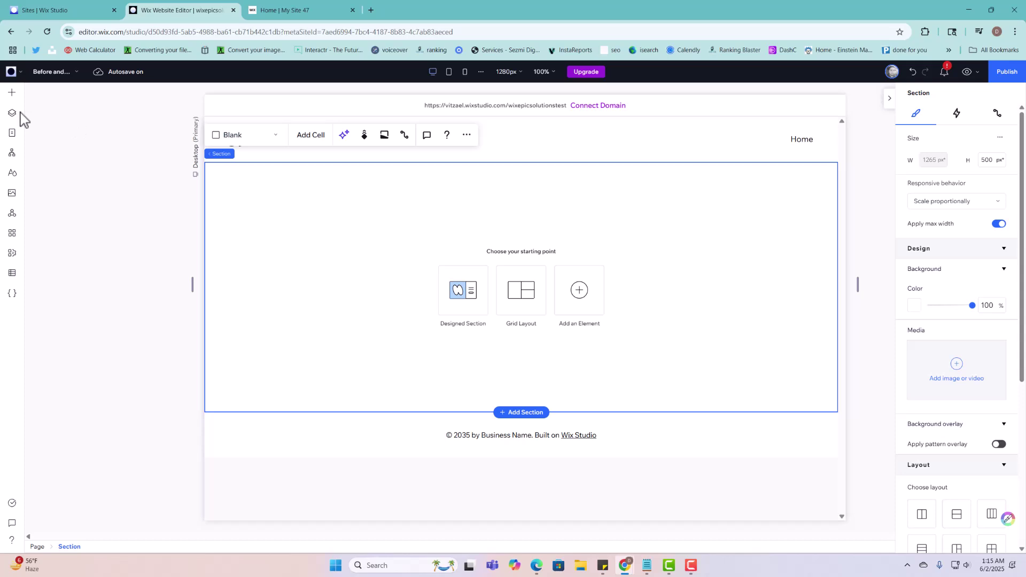
# Place an Embed Code element in the middle of the empty section and apply the copied before/after slider HTML code to it.
pyautogui.click(11, 94)
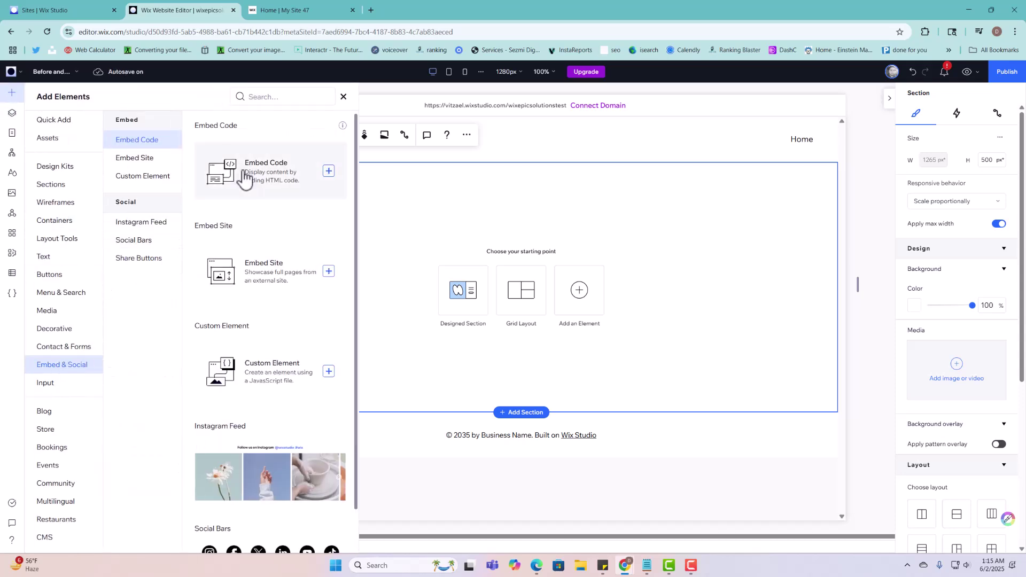
pyautogui.moveTo(245, 178); pyautogui.dragTo(624, 256)
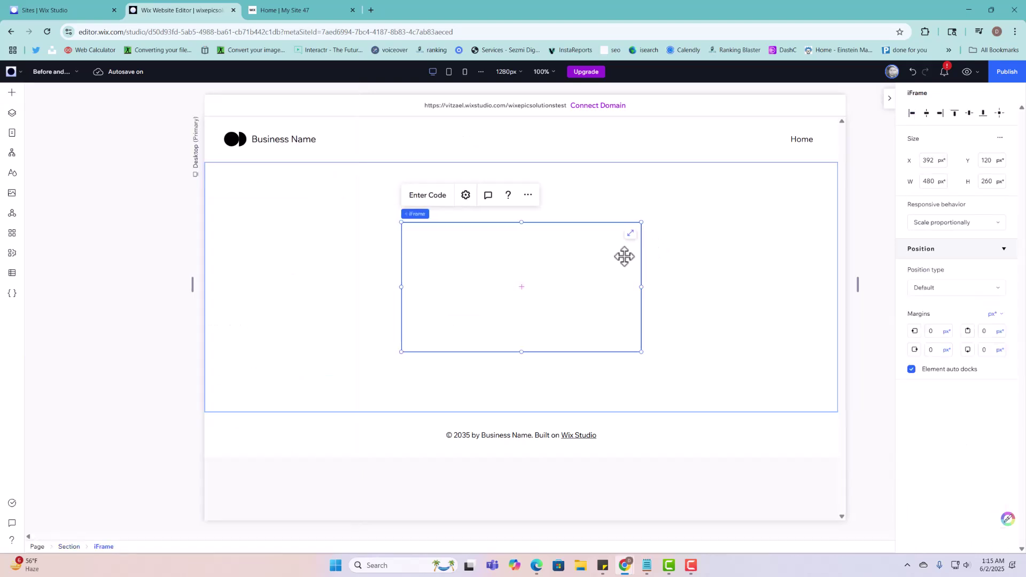
pyautogui.click(419, 202)
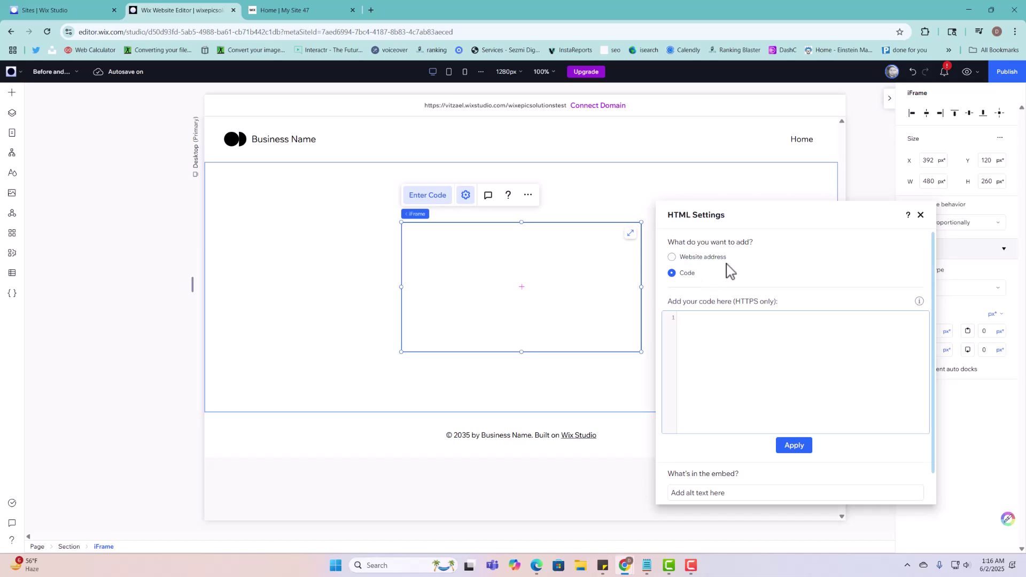
pyautogui.moveTo(744, 215); pyautogui.dragTo(507, 146)
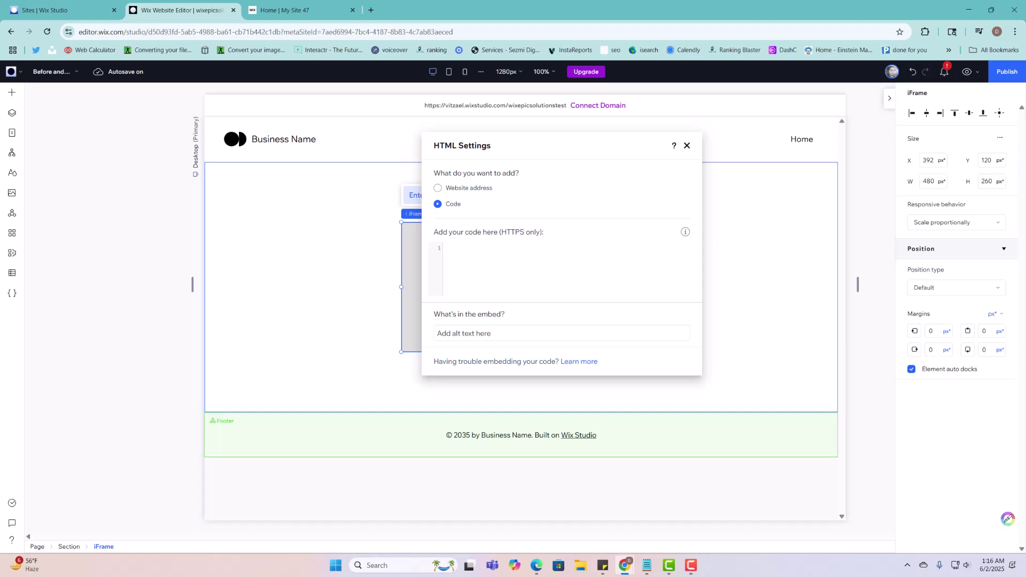
pyautogui.click(514, 275)
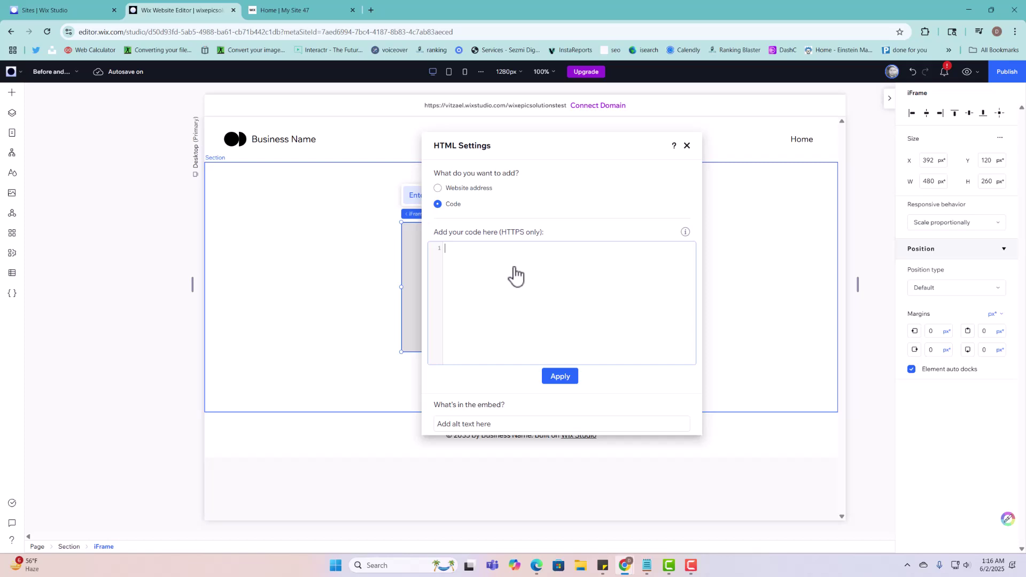
pyautogui.hotkey('ctrl', 'v')
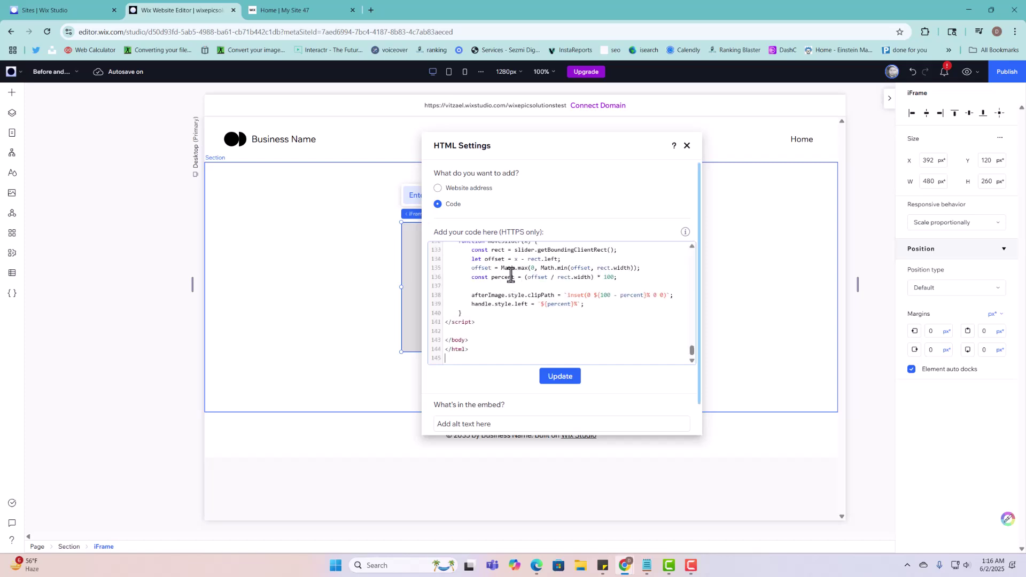
pyautogui.click(577, 379)
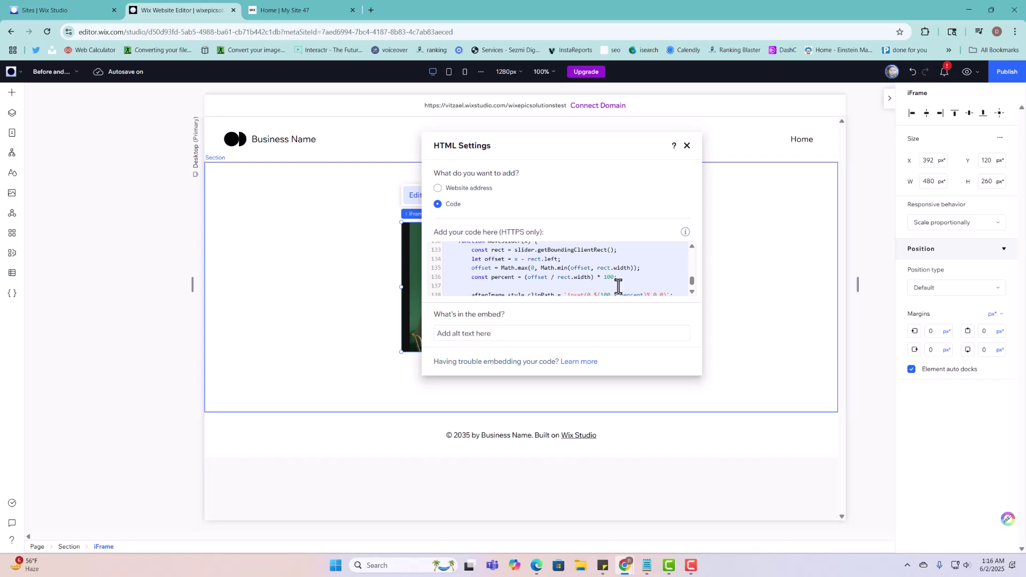
# Examine the Before and After image source URLs in the slider-container block of the embedded code.
pyautogui.click(616, 271)
pyautogui.scroll(4, 630, 328)
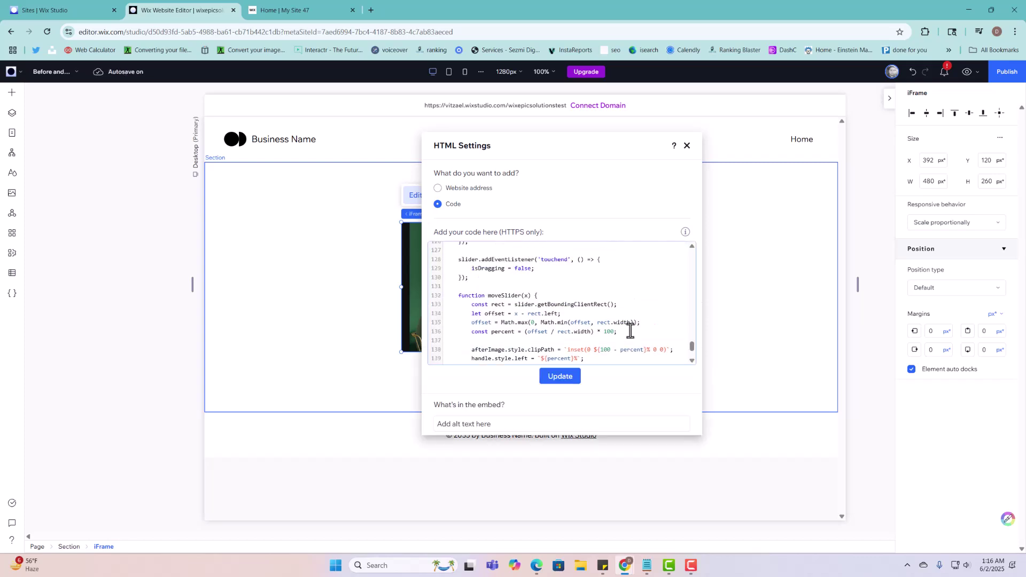
pyautogui.scroll(5, 630, 329)
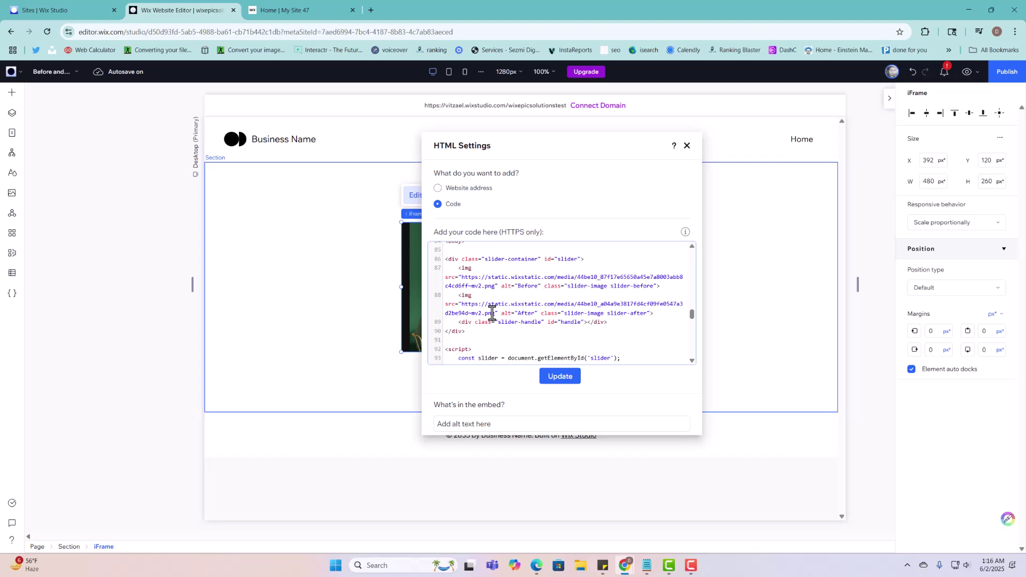
pyautogui.moveTo(461, 276); pyautogui.dragTo(492, 287)
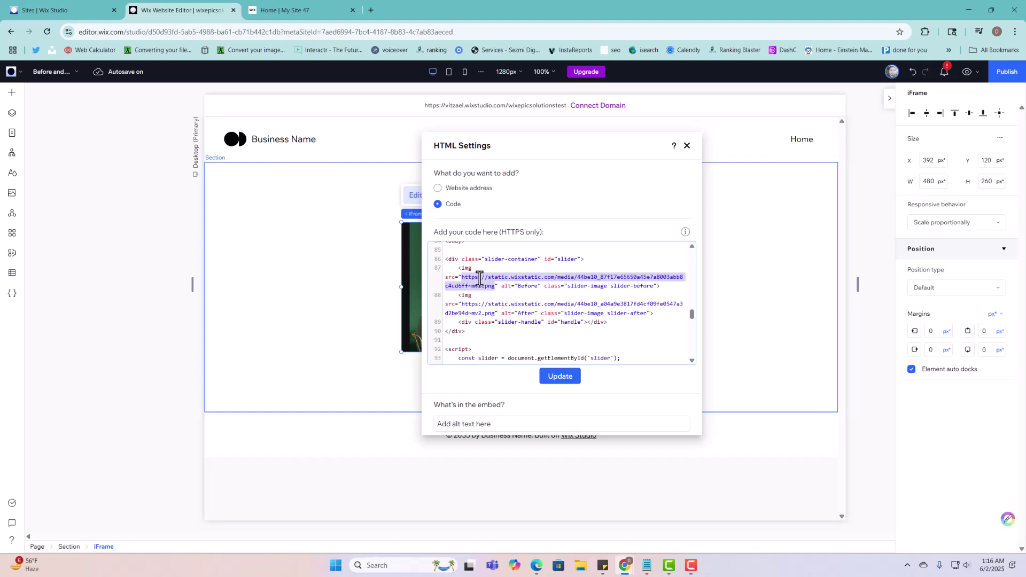
pyautogui.moveTo(518, 290); pyautogui.dragTo(532, 313)
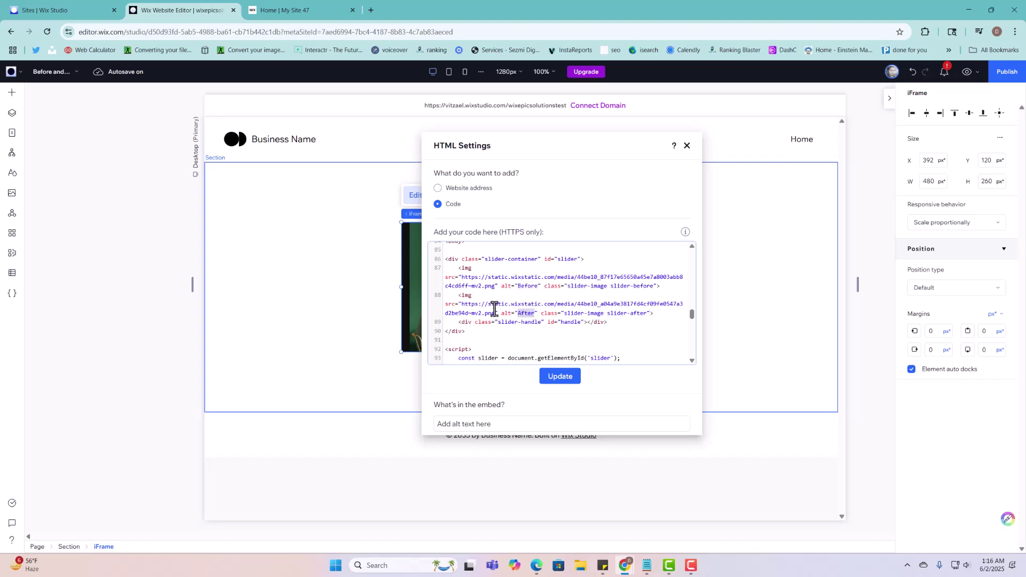
pyautogui.moveTo(464, 305); pyautogui.dragTo(500, 314)
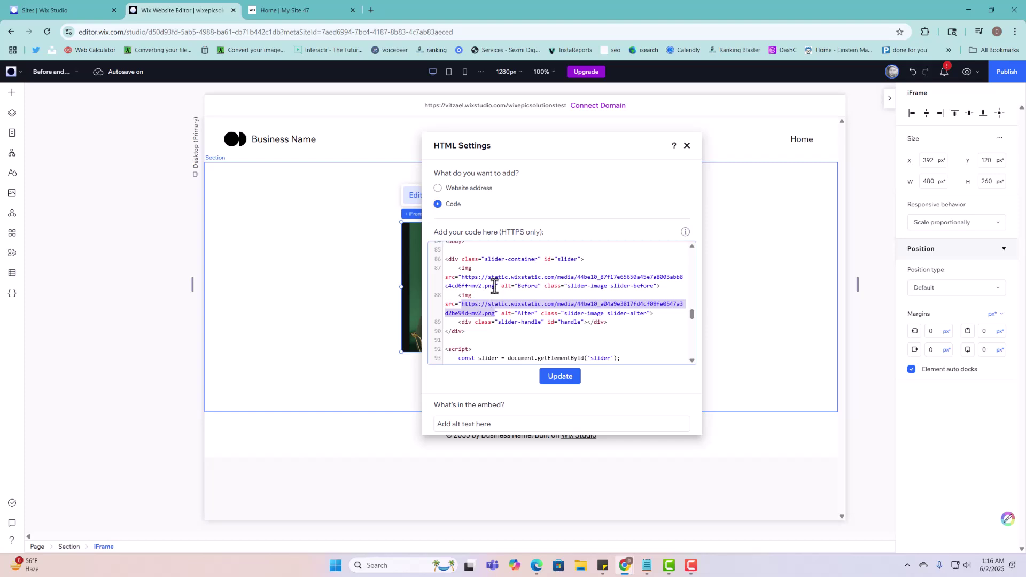
pyautogui.click(687, 146)
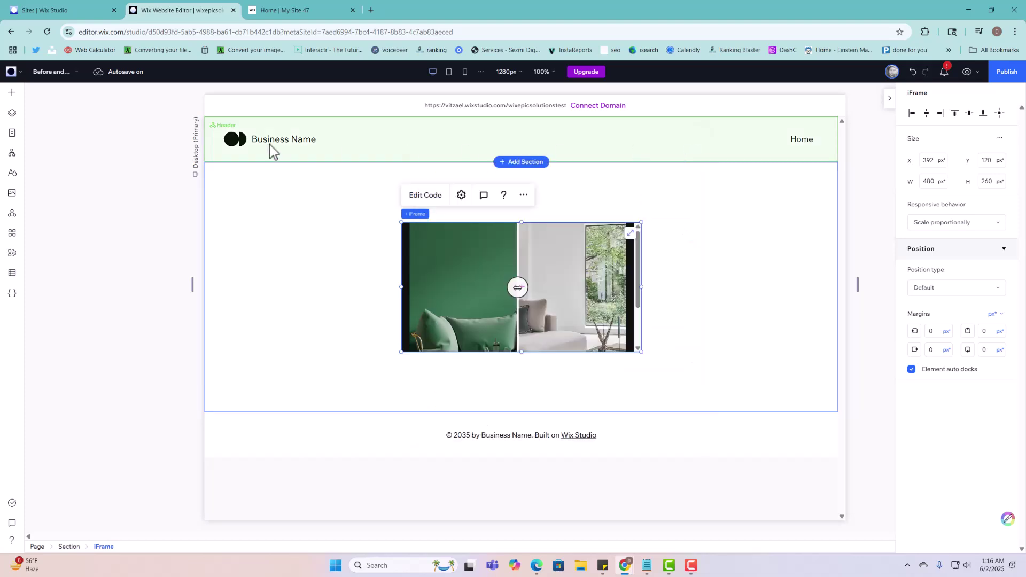
# Upload image 14 from the Bold Sale Brand Website Homepage Banner folder to the media manager's Site Files.
pyautogui.click(12, 194)
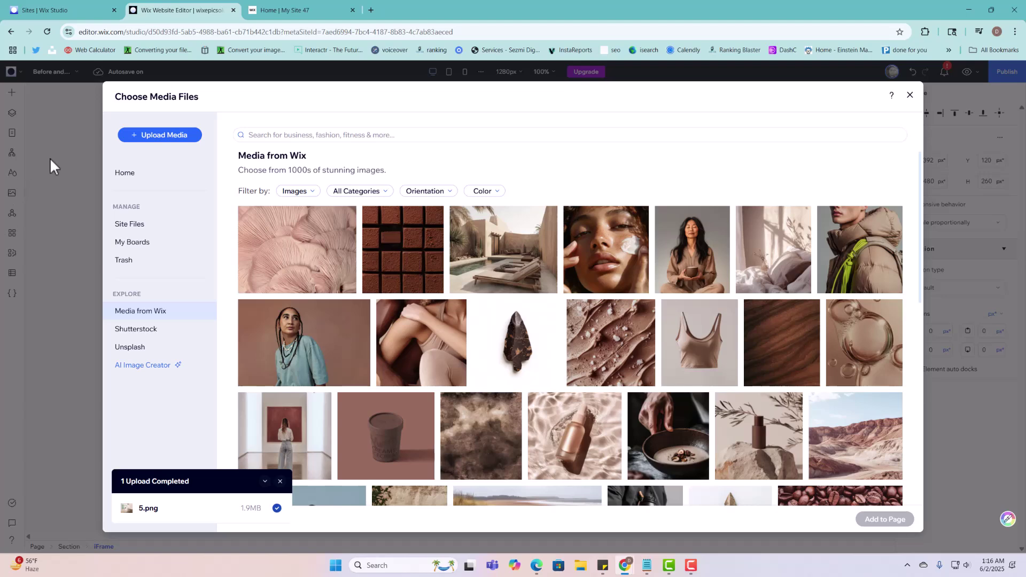
pyautogui.click(133, 229)
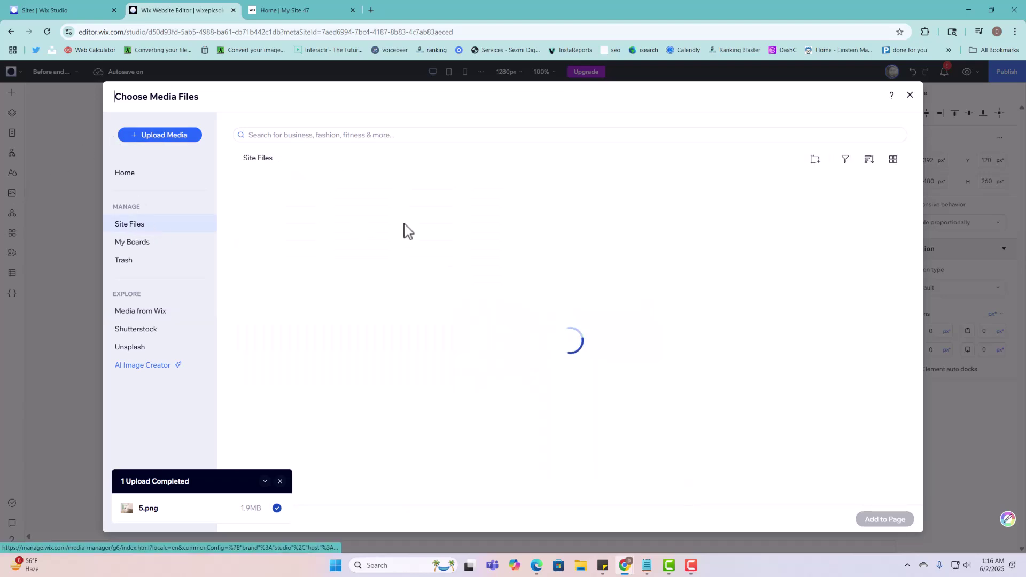
pyautogui.click(182, 140)
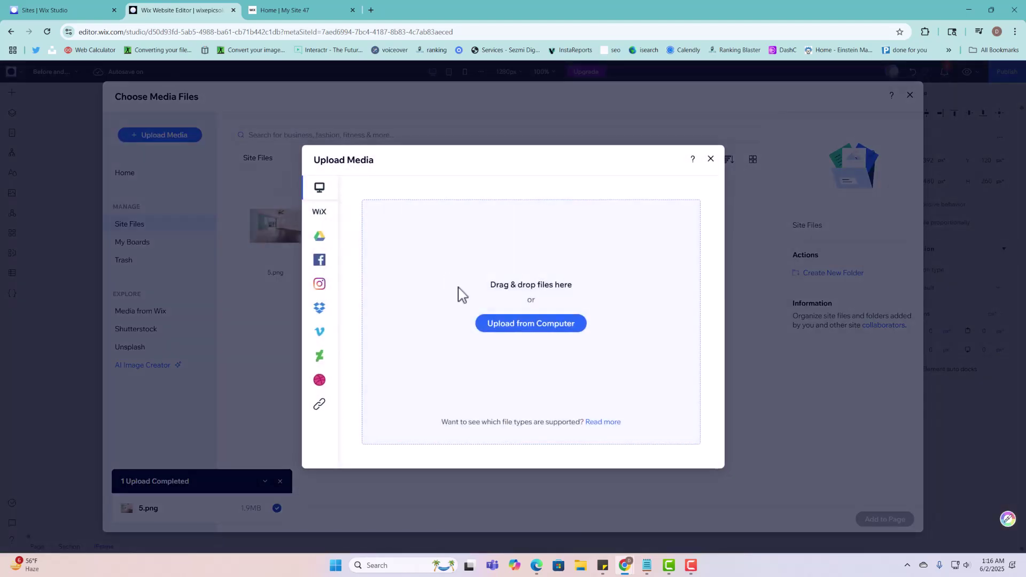
pyautogui.click(555, 327)
pyautogui.click(589, 113)
pyautogui.click(653, 113)
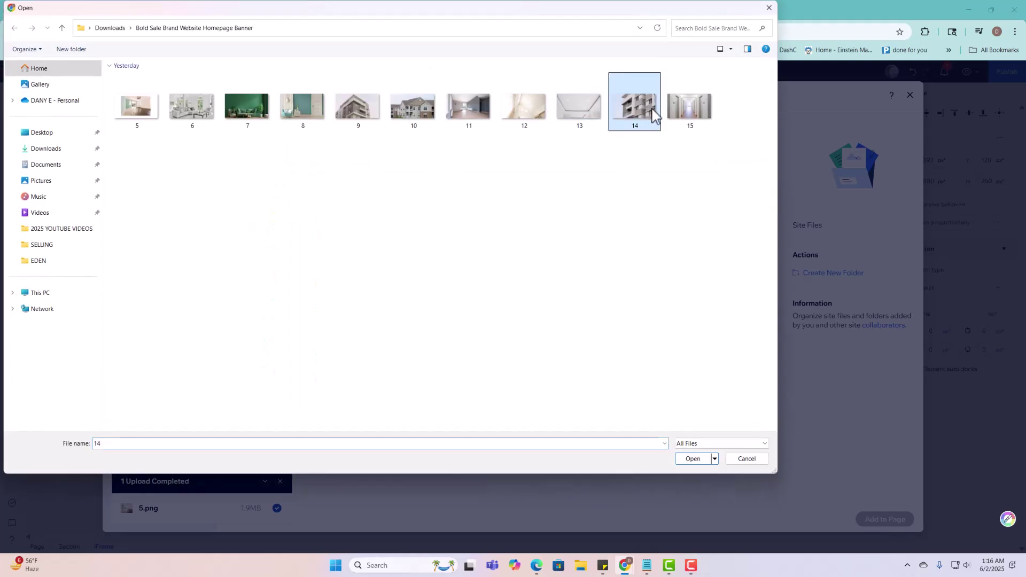
pyautogui.click(695, 460)
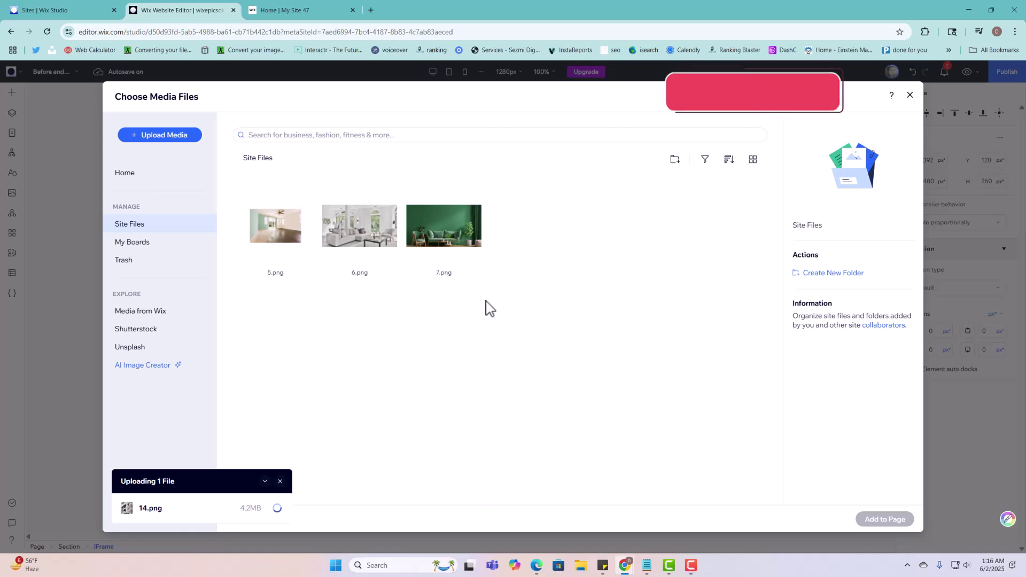
# Copy the URL of 14.png from Site Files and close the media manager.
pyautogui.click(302, 201)
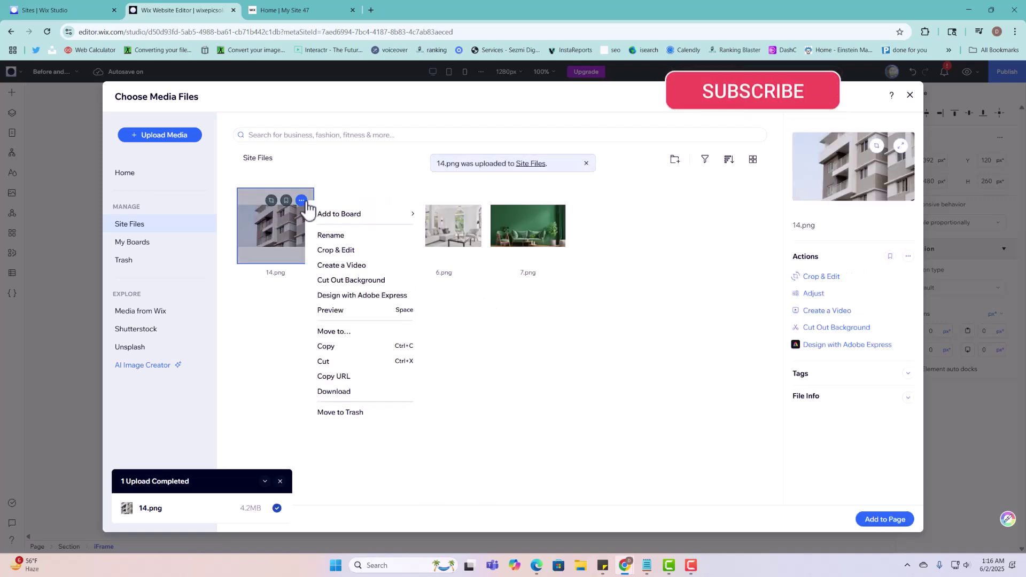
pyautogui.click(345, 377)
pyautogui.click(911, 95)
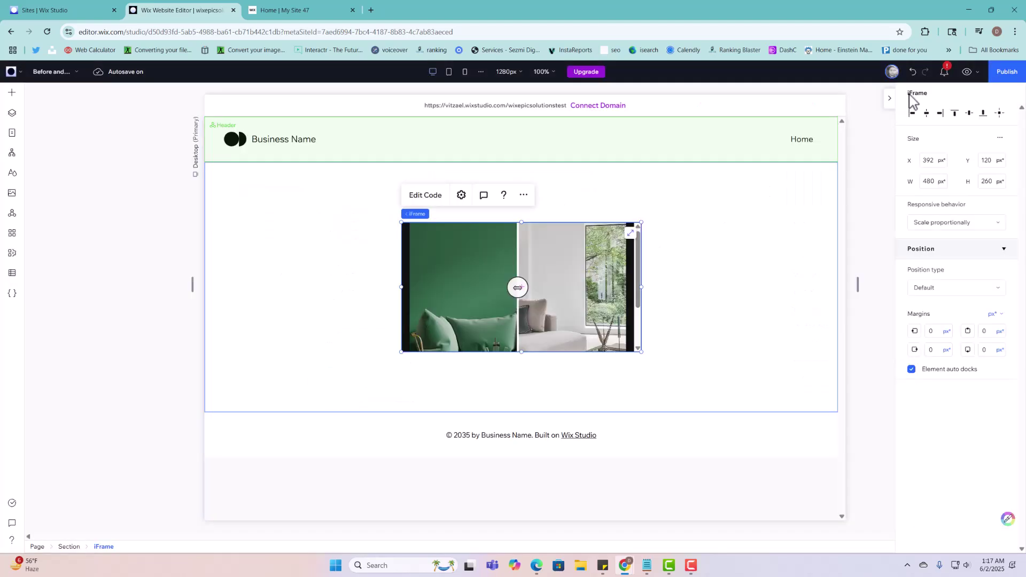
# Replace the After image's source URL in the embedded slider code with the copied 14.png URL and update the embed.
pyautogui.click(425, 195)
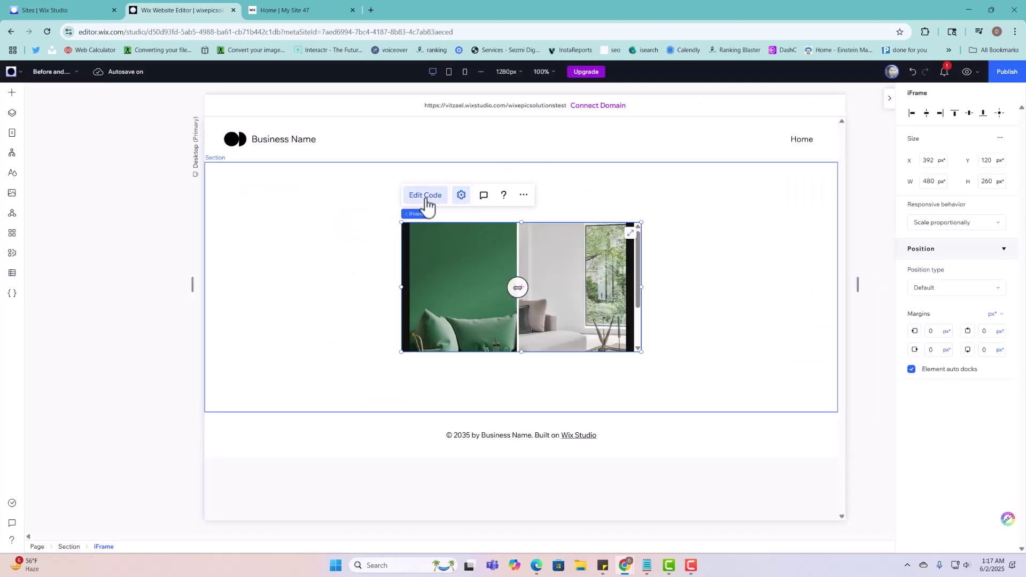
pyautogui.moveTo(718, 215); pyautogui.dragTo(374, 171)
pyautogui.click(378, 284)
pyautogui.hotkey('ctrl', 'a')
pyautogui.scroll(-3, 403, 289)
pyautogui.click(403, 289)
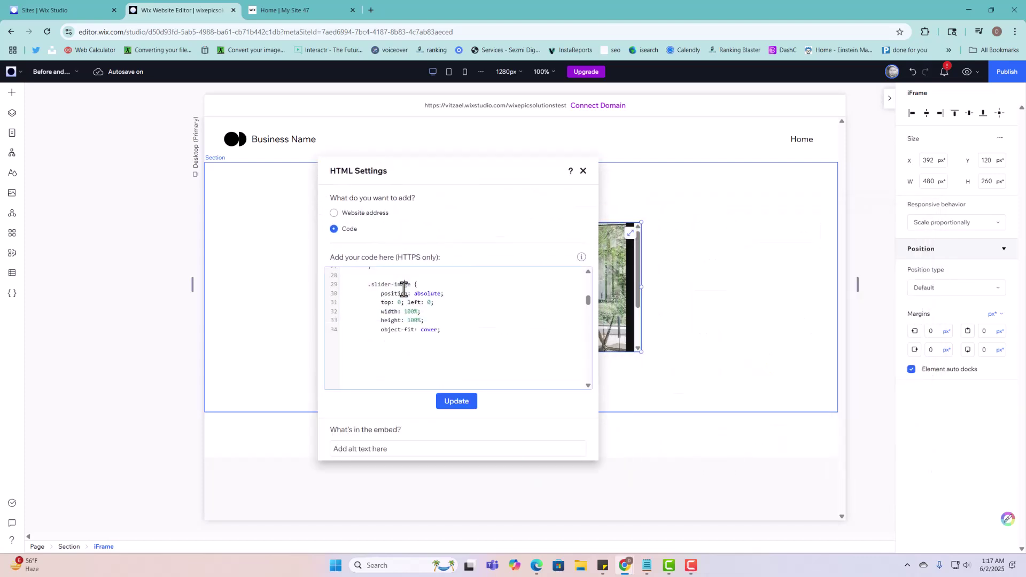
pyautogui.scroll(-5, 438, 315)
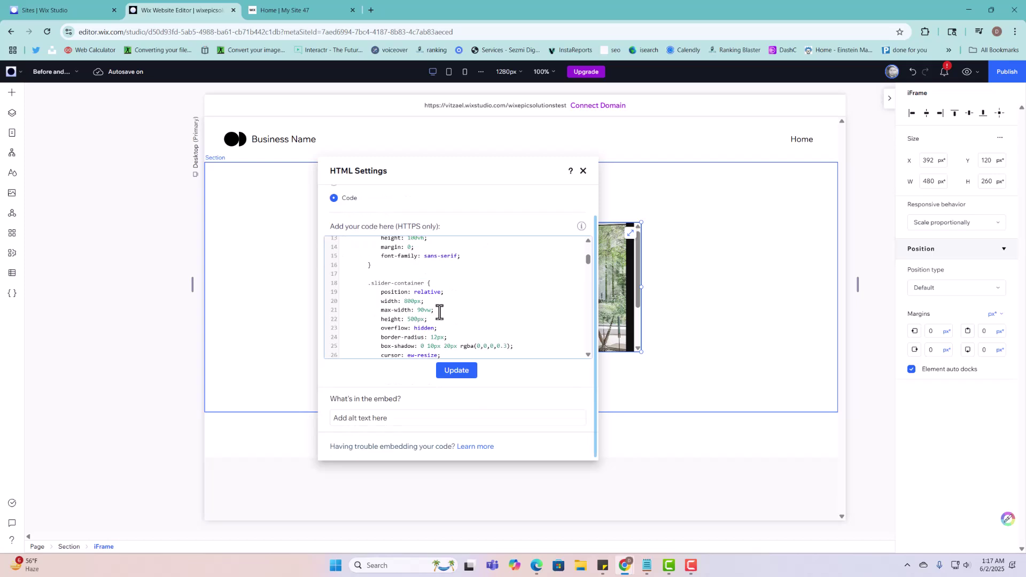
pyautogui.scroll(-15, 401, 301)
pyautogui.scroll(2, 408, 307)
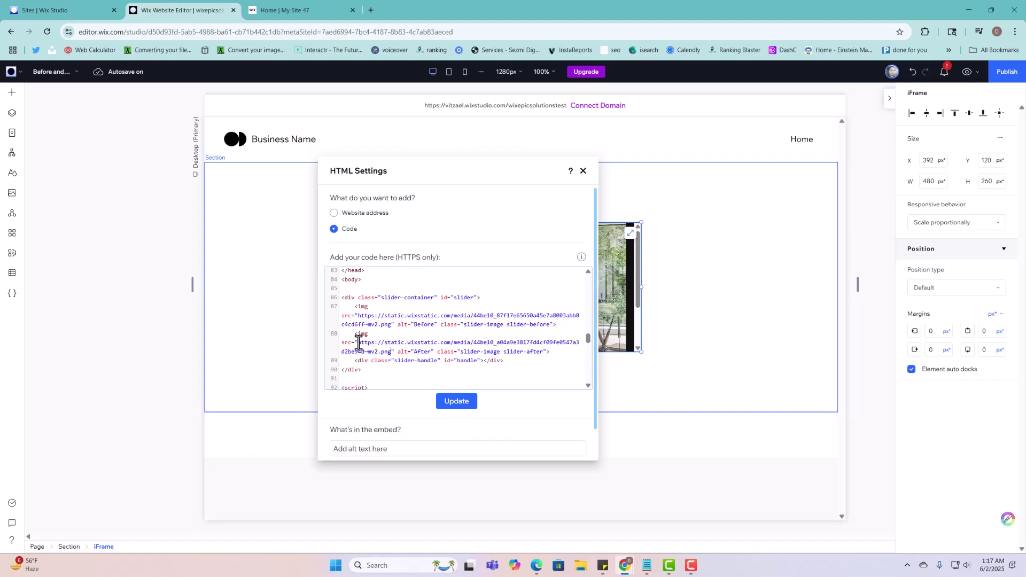
pyautogui.moveTo(365, 345); pyautogui.dragTo(389, 351)
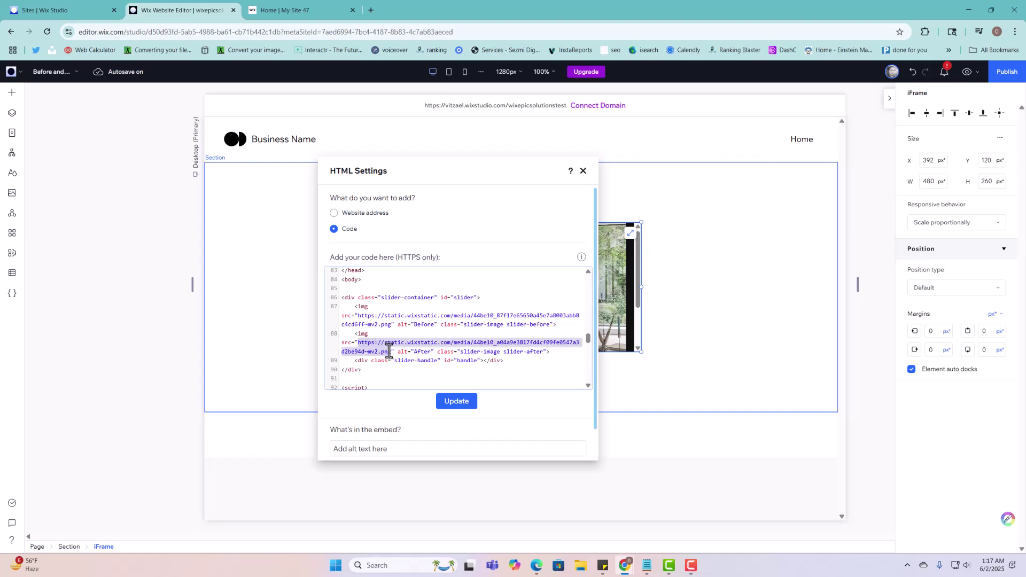
pyautogui.press('BackSpace')
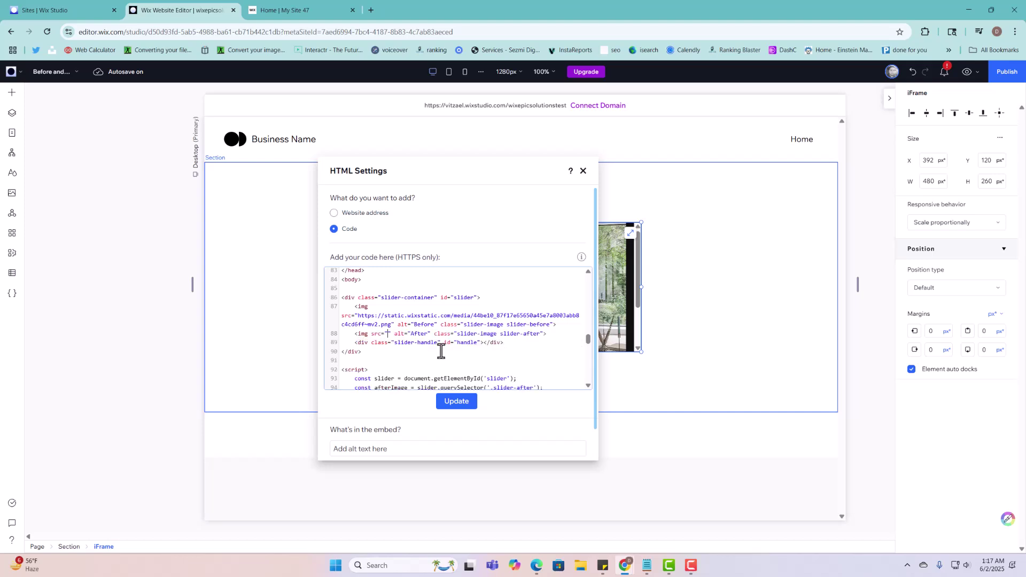
pyautogui.hotkey('ctrl', 'v')
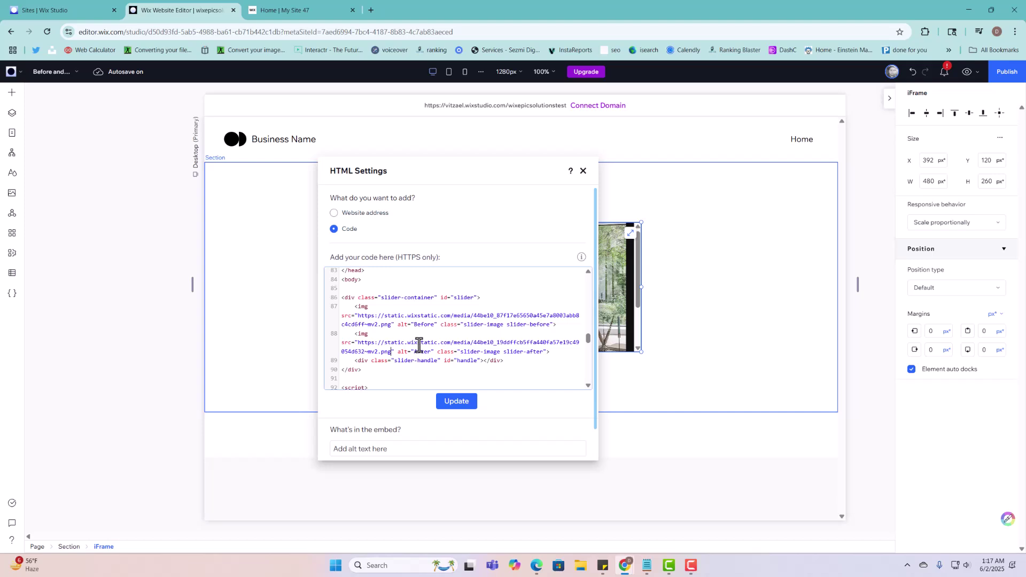
pyautogui.click(459, 404)
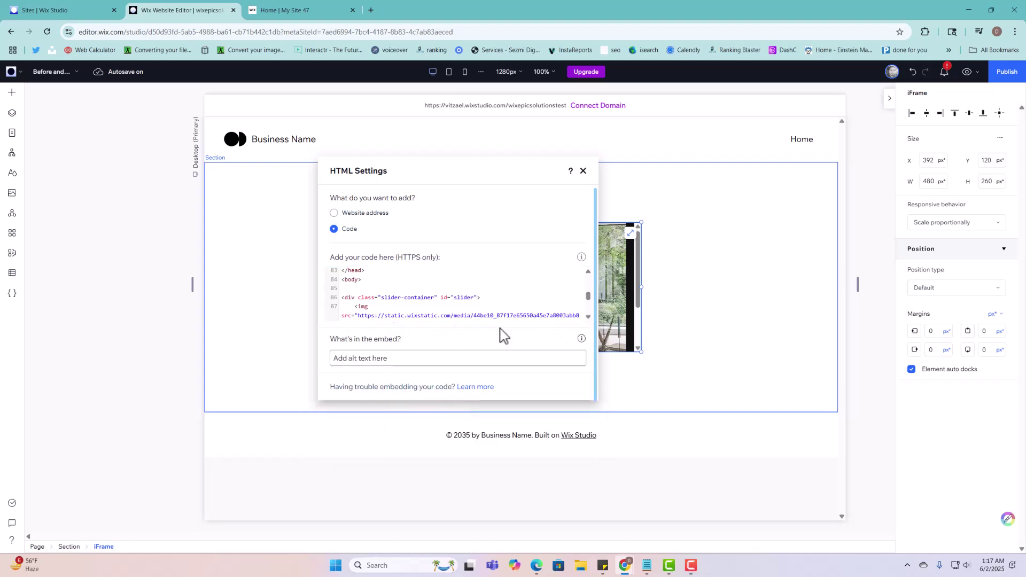
pyautogui.click(583, 171)
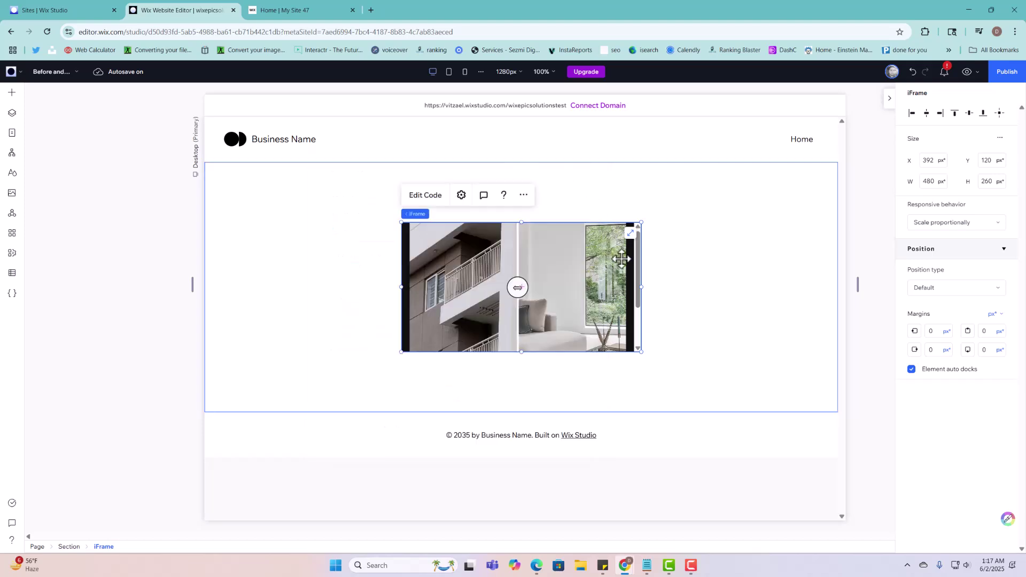
# Stretch the iFrame to fill its section and extend the height to about 620 px.
pyautogui.click(630, 233)
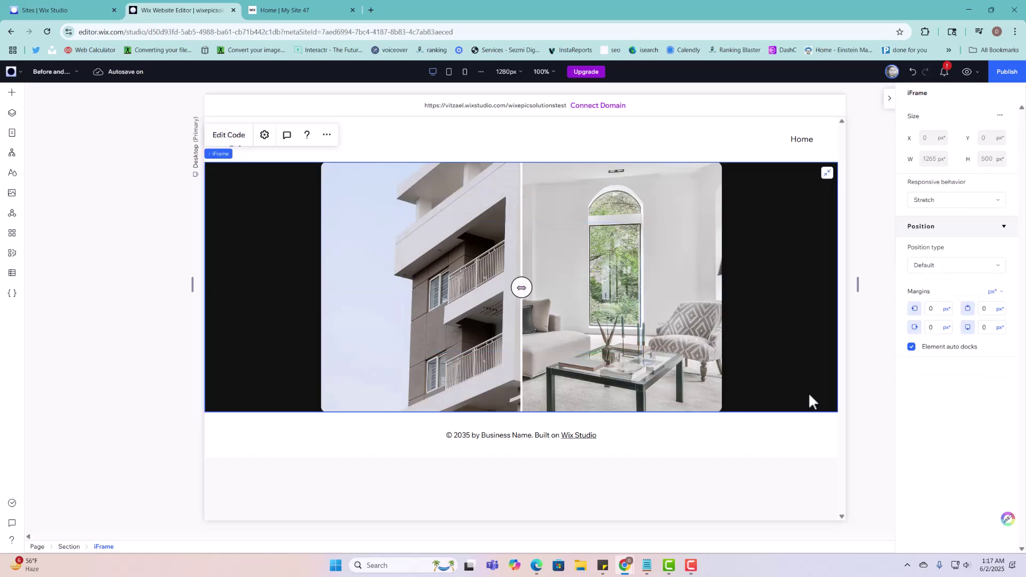
pyautogui.moveTo(804, 412); pyautogui.dragTo(804, 468)
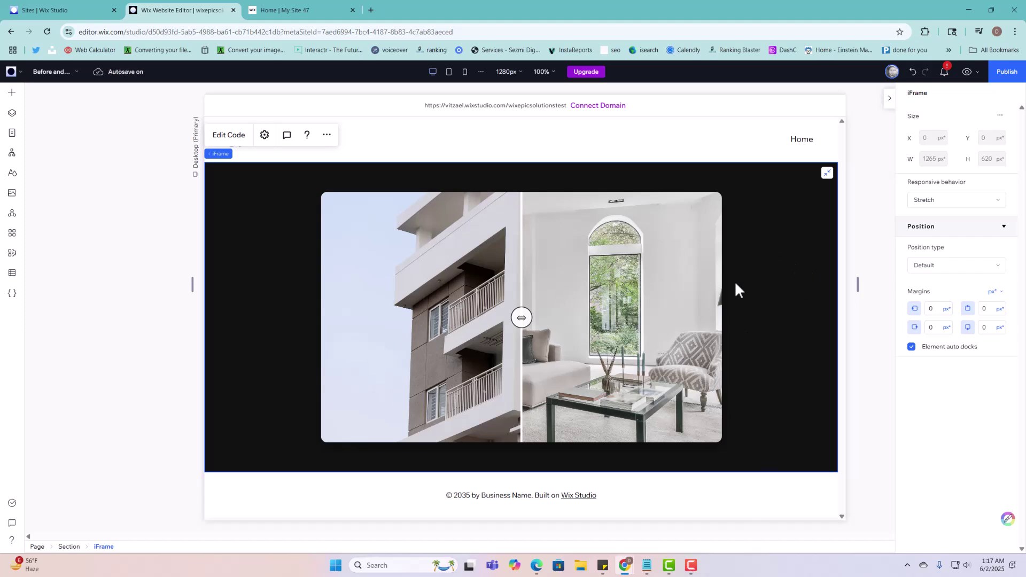
# Select the body background colour value in the embedded code and sample the blue of the Element auto docks checkbox with the color picker.
pyautogui.click(242, 142)
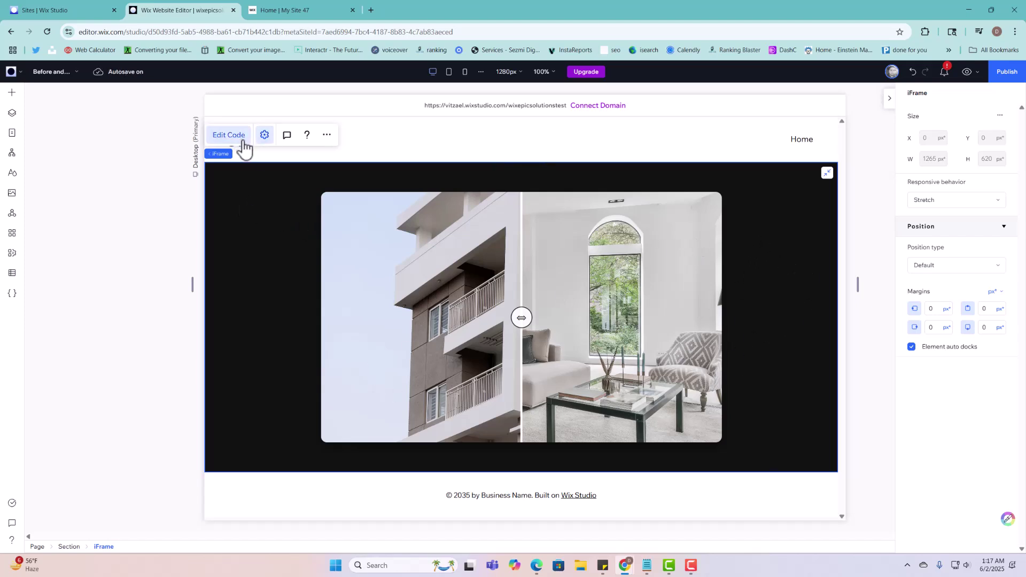
pyautogui.moveTo(176, 172); pyautogui.dragTo(562, 152)
pyautogui.click(516, 289)
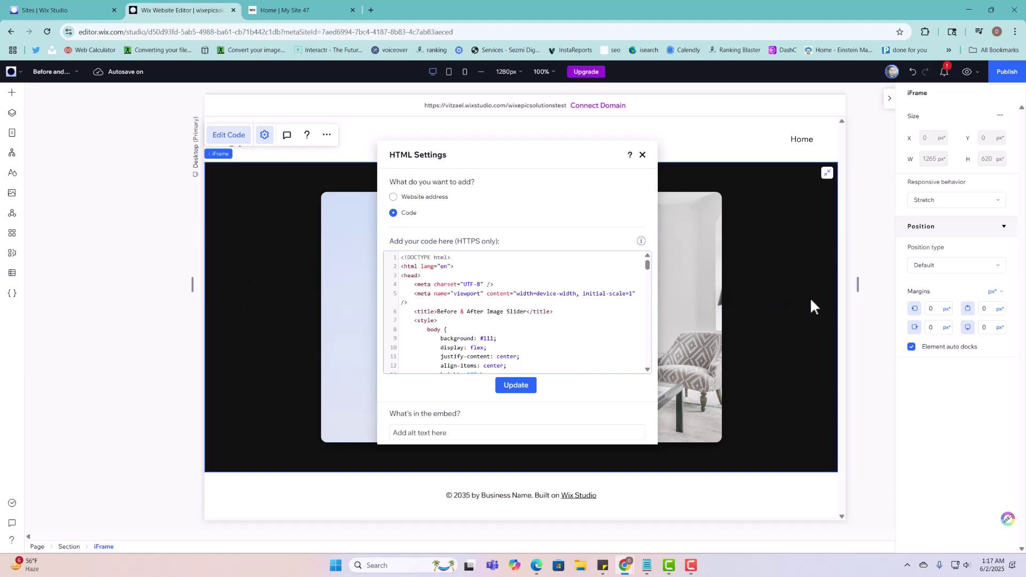
pyautogui.scroll(-1, 520, 361)
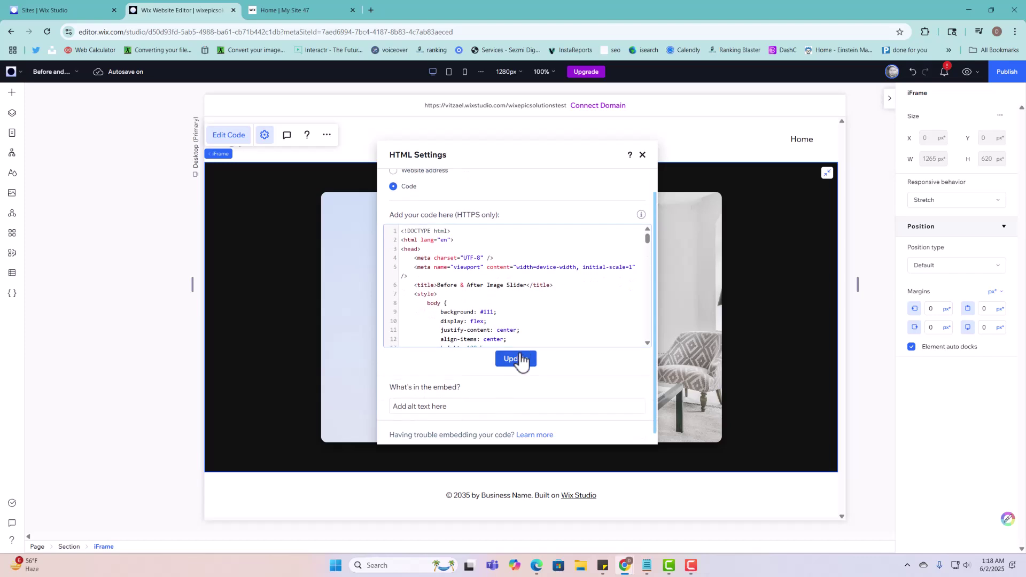
pyautogui.scroll(1, 479, 310)
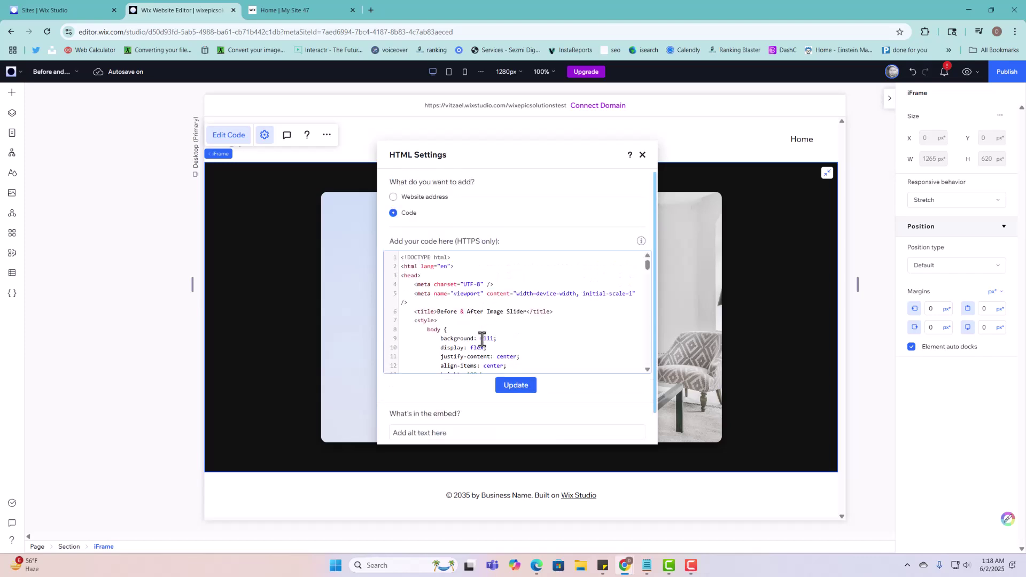
pyautogui.scroll(-2, 481, 340)
pyautogui.moveTo(480, 258); pyautogui.dragTo(496, 259)
pyautogui.scroll(1, 492, 259)
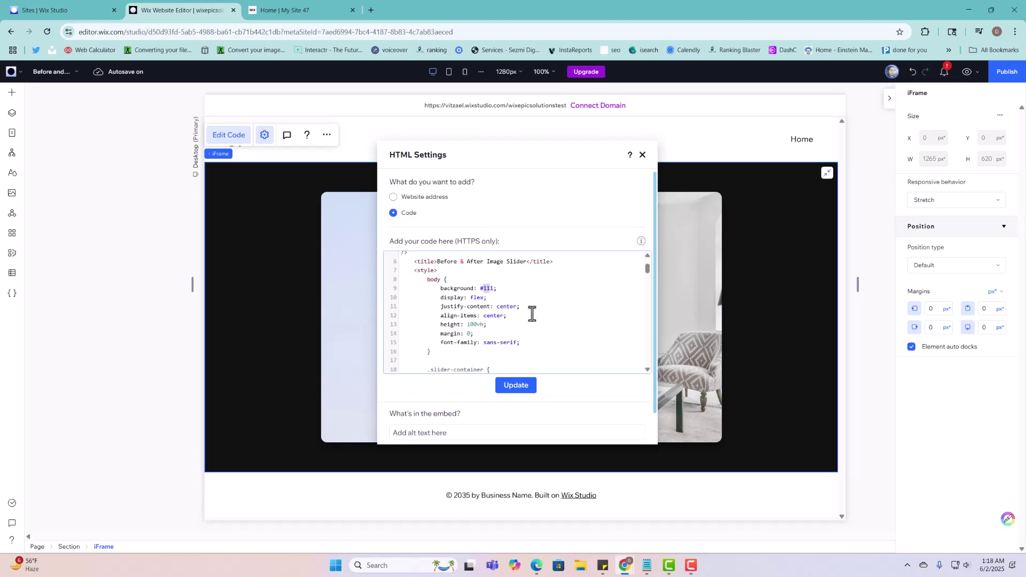
pyautogui.press('super+shift+c')
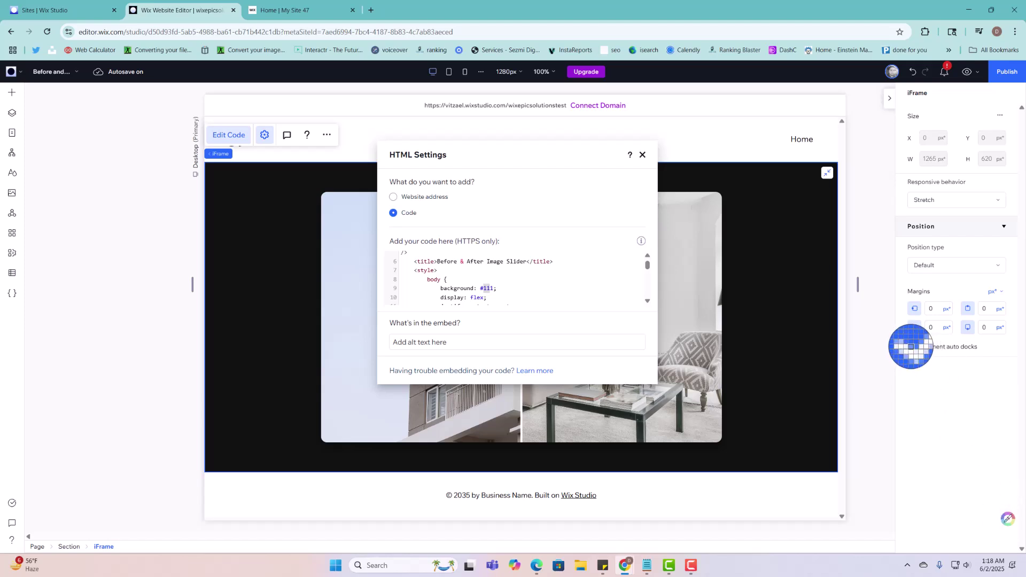
pyautogui.click(911, 347)
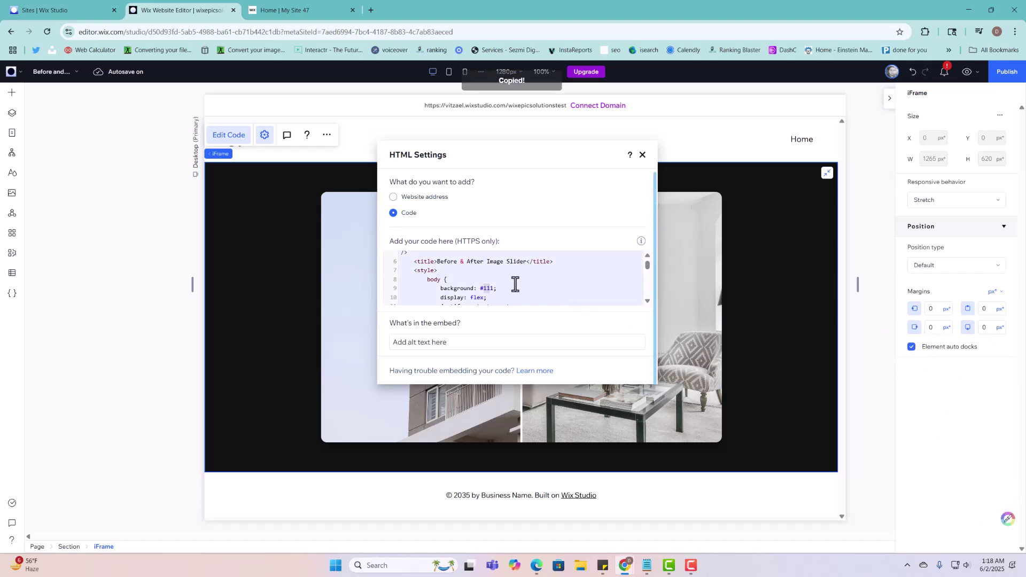
# Set the body background value in the embedded code to ##2569fc, update the embed and close its settings.
pyautogui.click(485, 288)
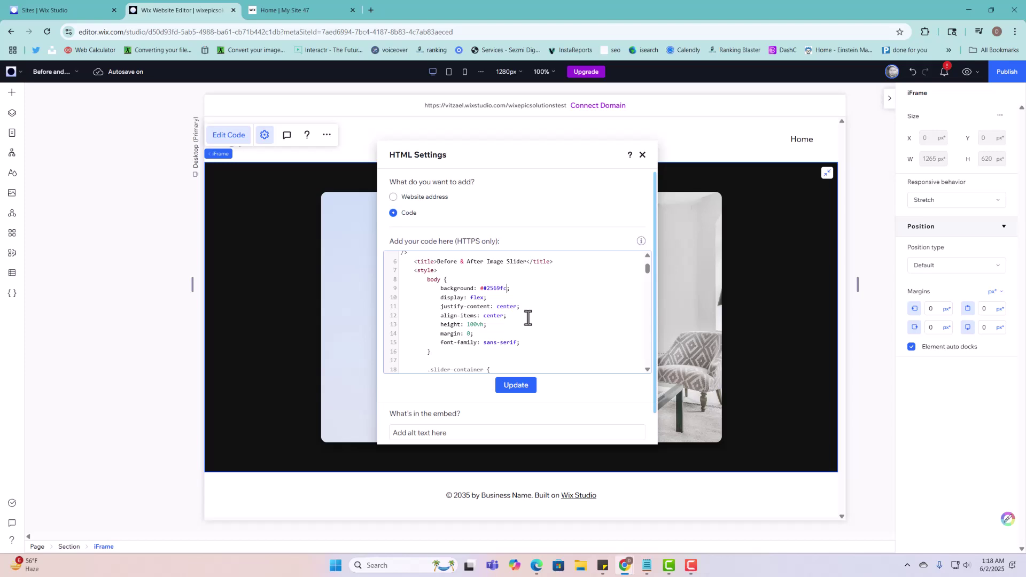
pyautogui.click(516, 386)
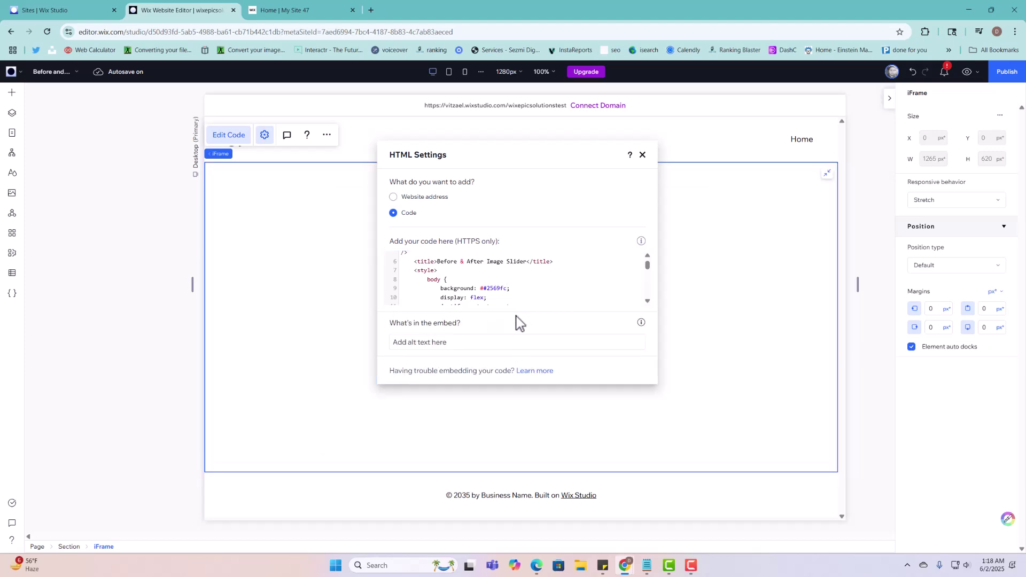
pyautogui.click(762, 292)
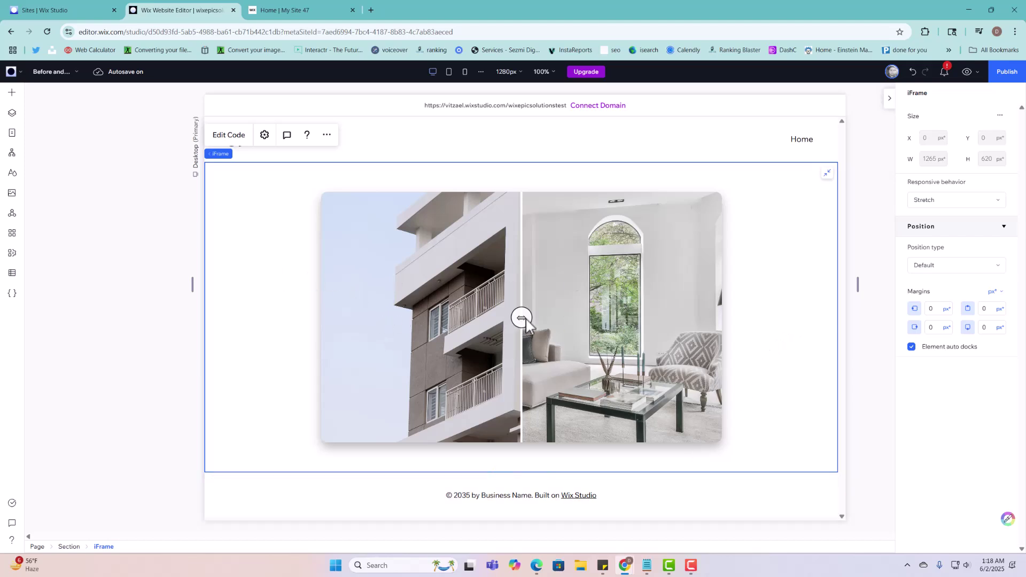
# Reopen the embed's code settings, then upload image 10 from the Bold Sale Brand Website Homepage Banner folder to the media manager.
pyautogui.click(230, 136)
pyautogui.moveTo(200, 177); pyautogui.dragTo(637, 188)
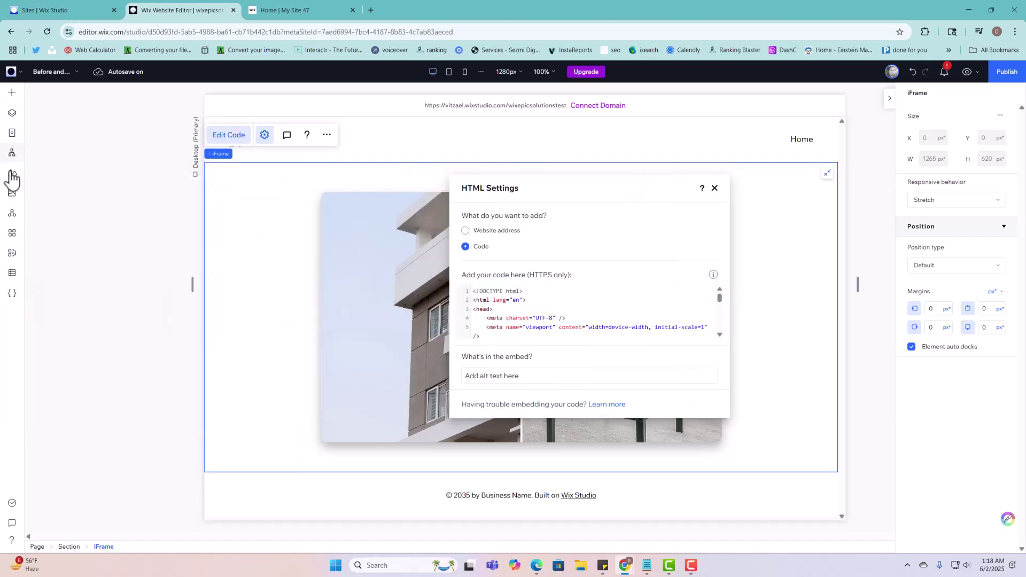
pyautogui.click(8, 196)
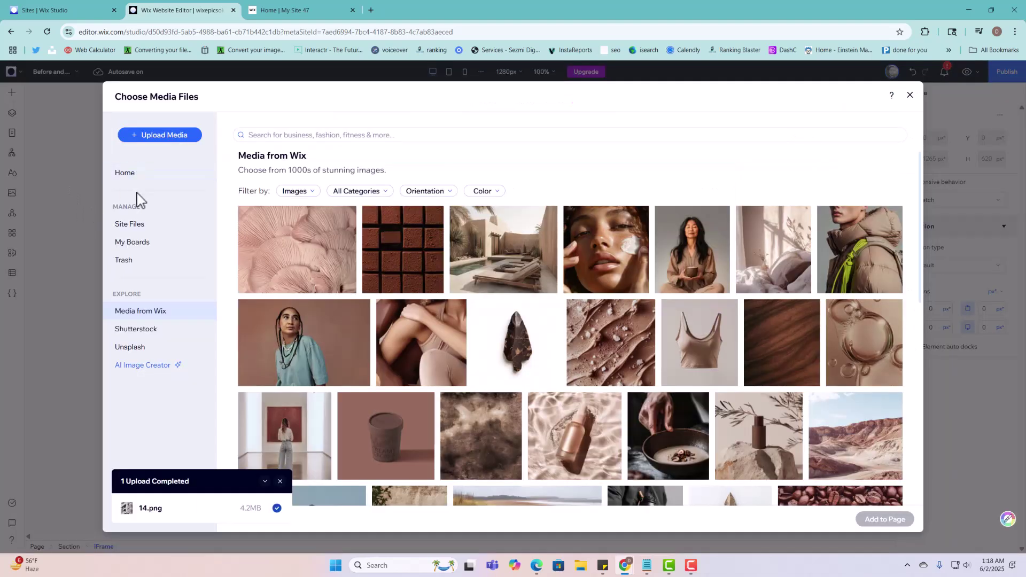
pyautogui.click(160, 135)
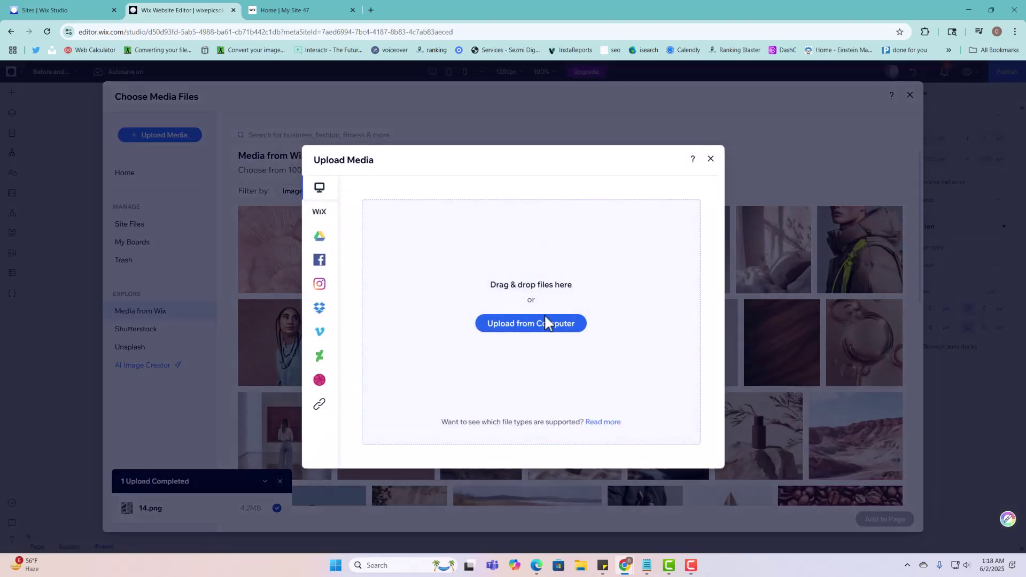
pyautogui.click(545, 319)
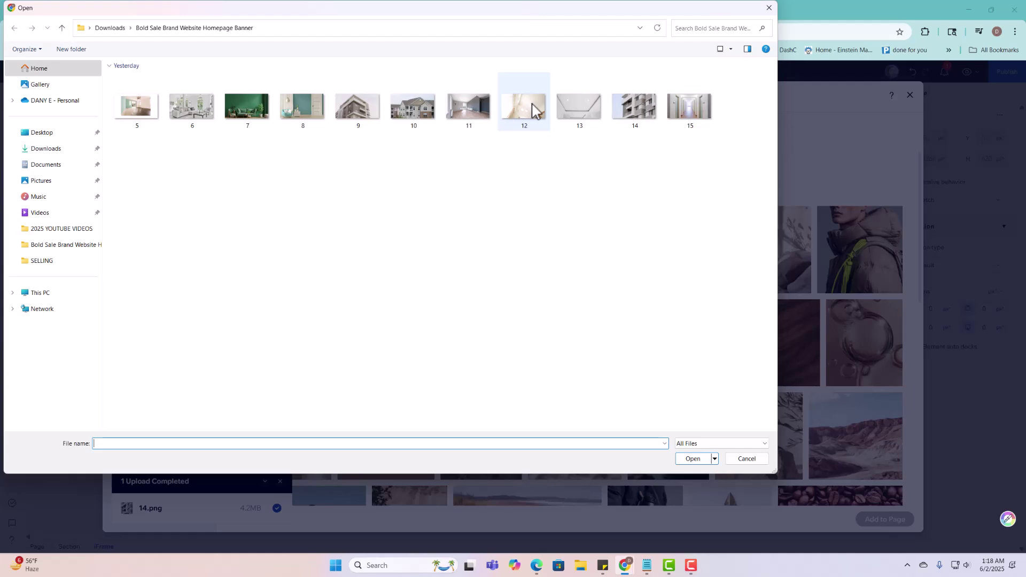
pyautogui.click(404, 109)
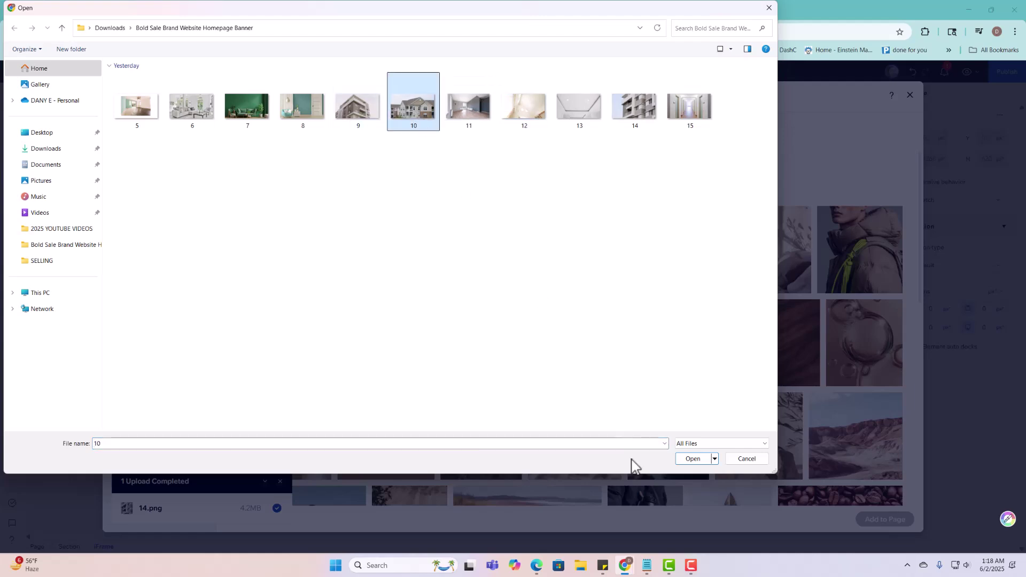
pyautogui.click(692, 459)
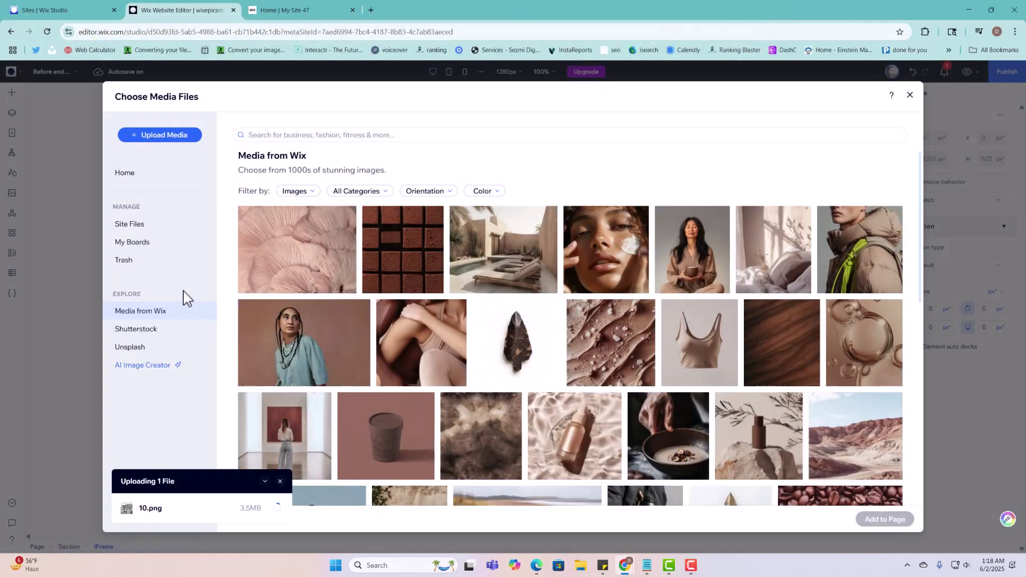
# Copy the URL of 10.png from Site Files and close the media manager.
pyautogui.click(156, 229)
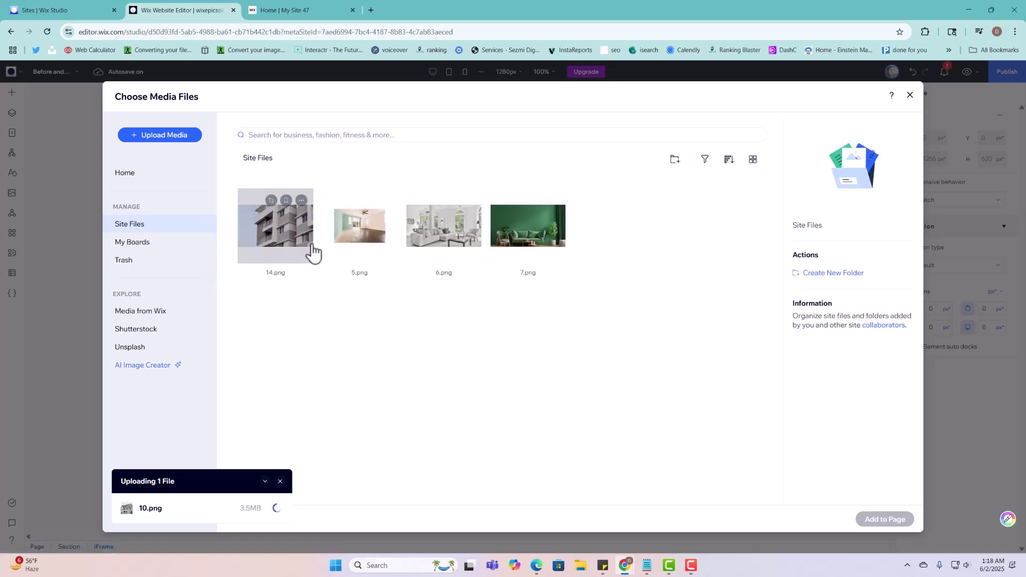
pyautogui.click(302, 201)
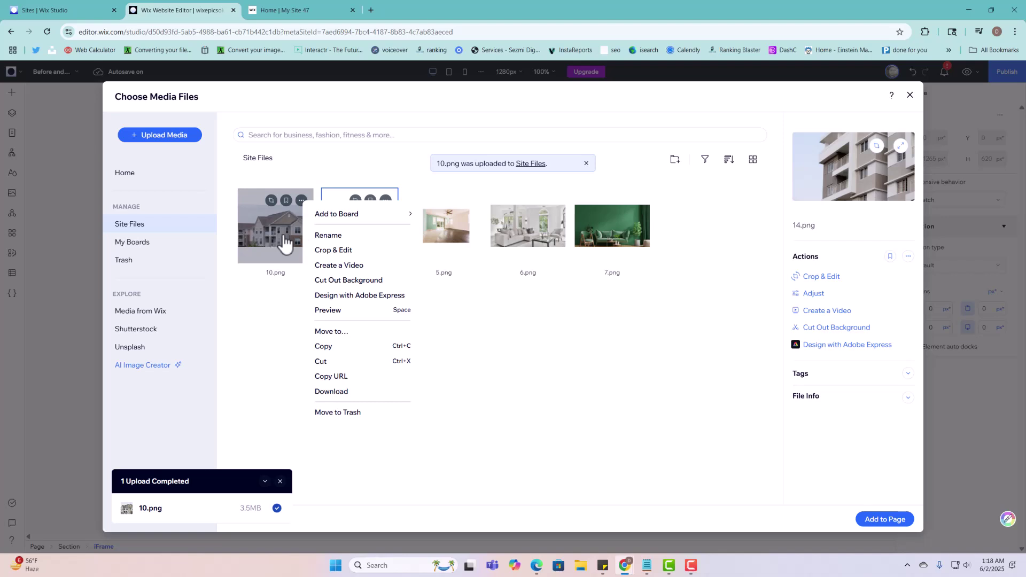
pyautogui.click(275, 327)
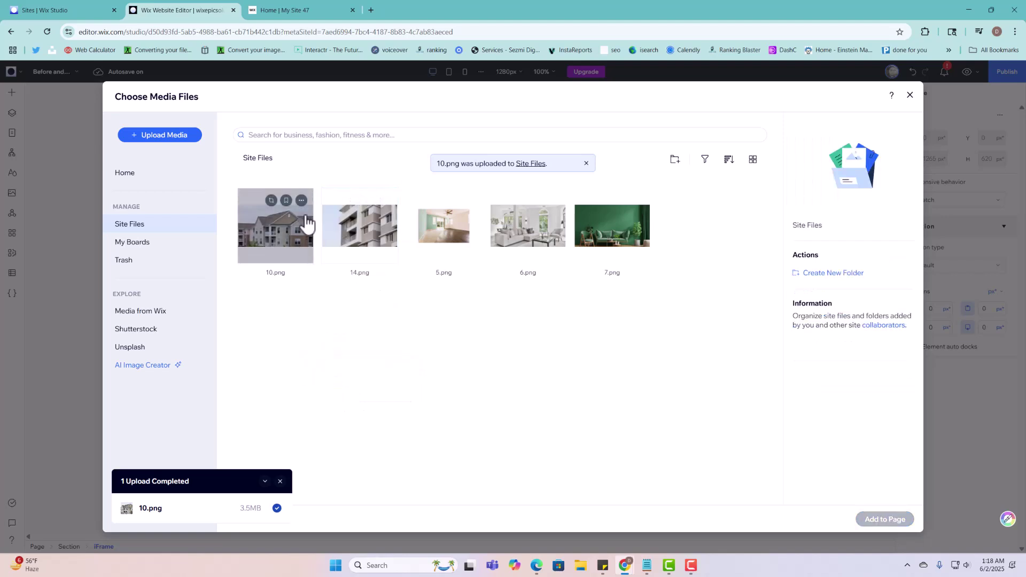
pyautogui.click(301, 201)
pyautogui.click(330, 378)
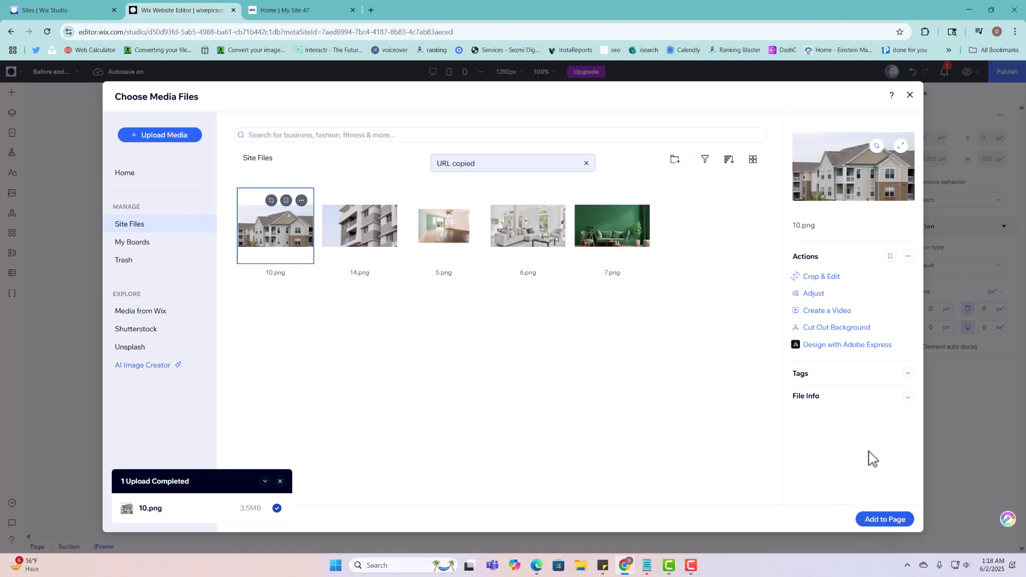
pyautogui.click(910, 95)
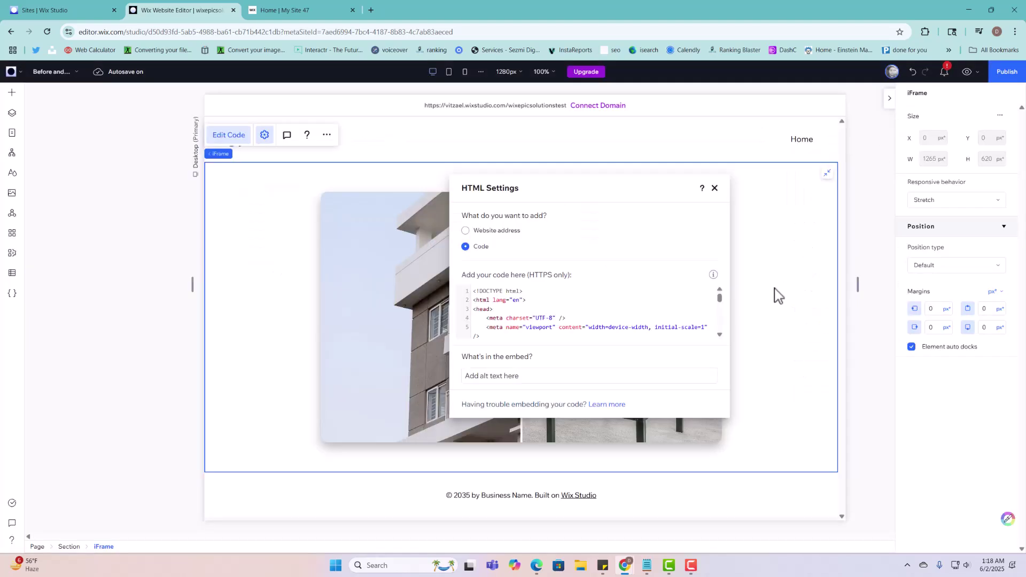
# Replace the Before image's source URL in the embedded code with the copied 10.png URL, update the embed and close its settings.
pyautogui.click(582, 288)
pyautogui.scroll(-8, 599, 327)
pyautogui.scroll(-10, 599, 327)
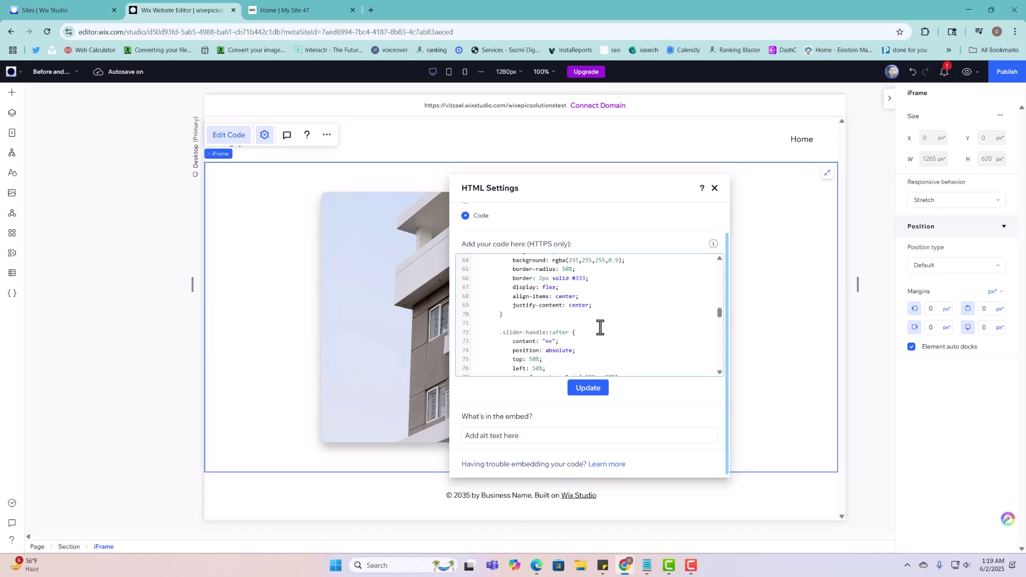
pyautogui.scroll(5, 597, 329)
pyautogui.scroll(-3, 595, 331)
pyautogui.scroll(-3, 596, 331)
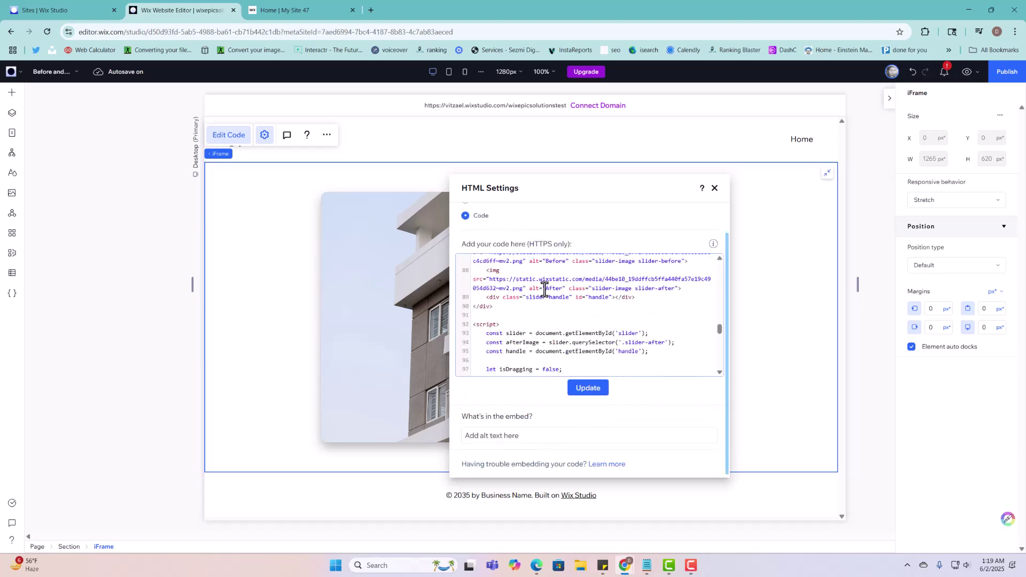
pyautogui.scroll(5, 542, 293)
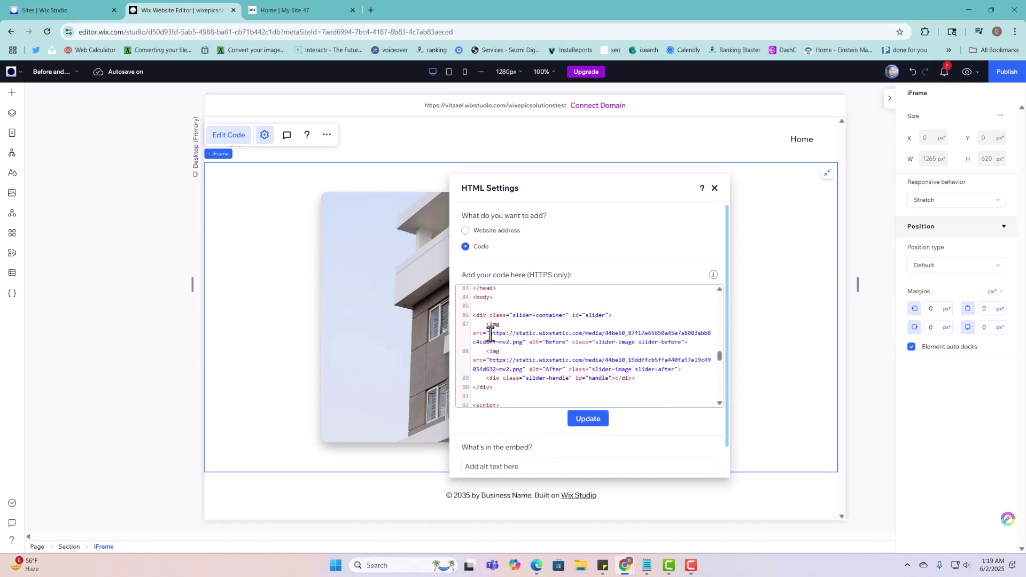
pyautogui.moveTo(500, 335); pyautogui.dragTo(519, 341)
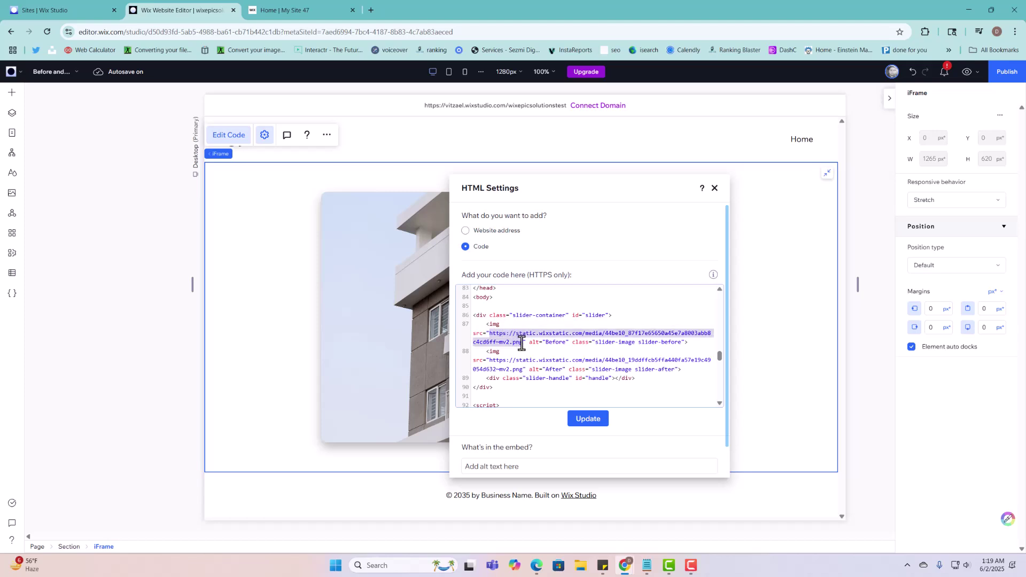
pyautogui.press('BackSpace')
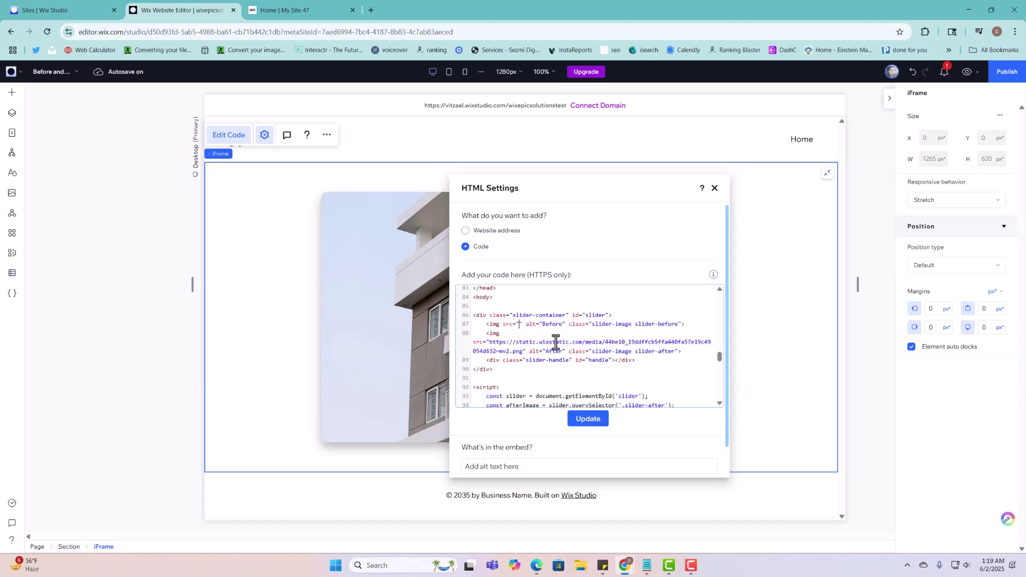
pyautogui.hotkey('ctrl', 'v')
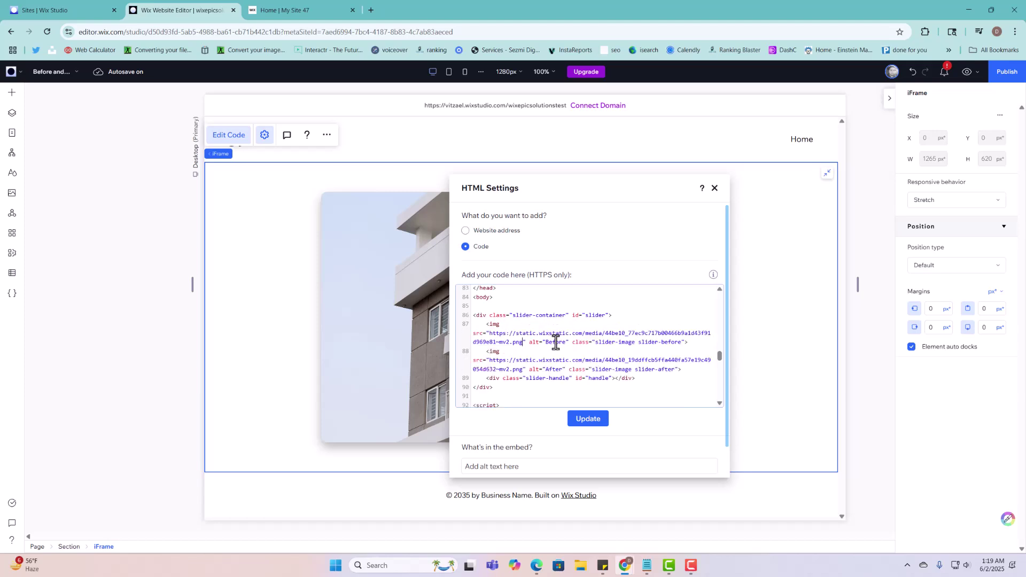
pyautogui.click(588, 418)
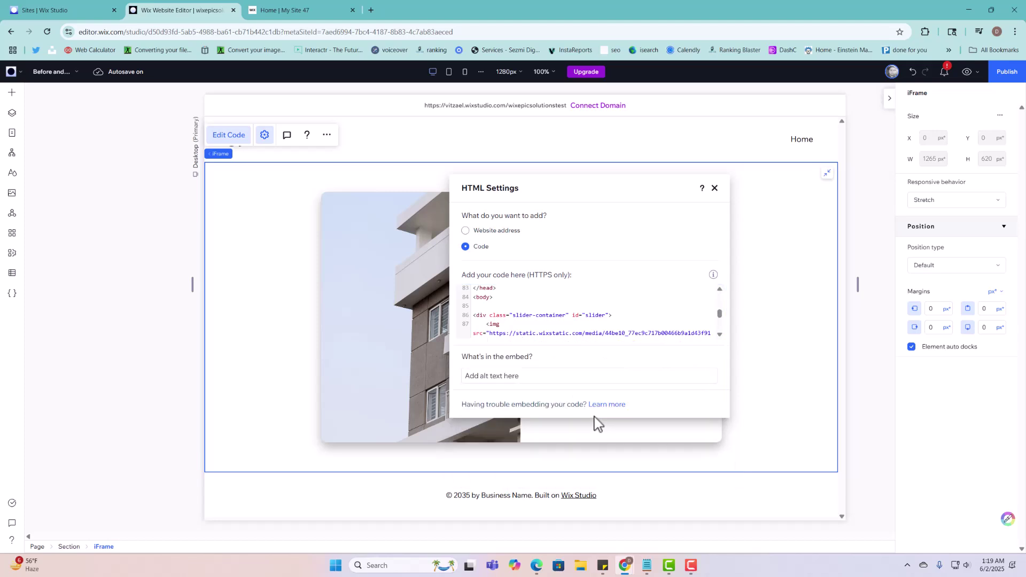
pyautogui.click(714, 188)
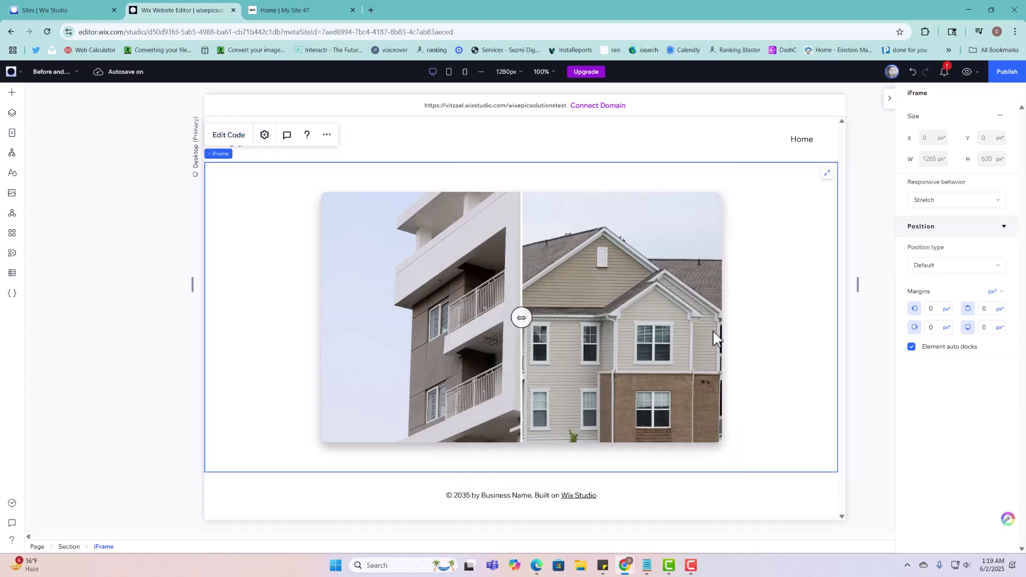
# Preview the desktop site, test the before/after slider by moving its handle across the images, and return to editing.
pyautogui.click(968, 71)
pyautogui.moveTo(507, 327); pyautogui.dragTo(485, 230)
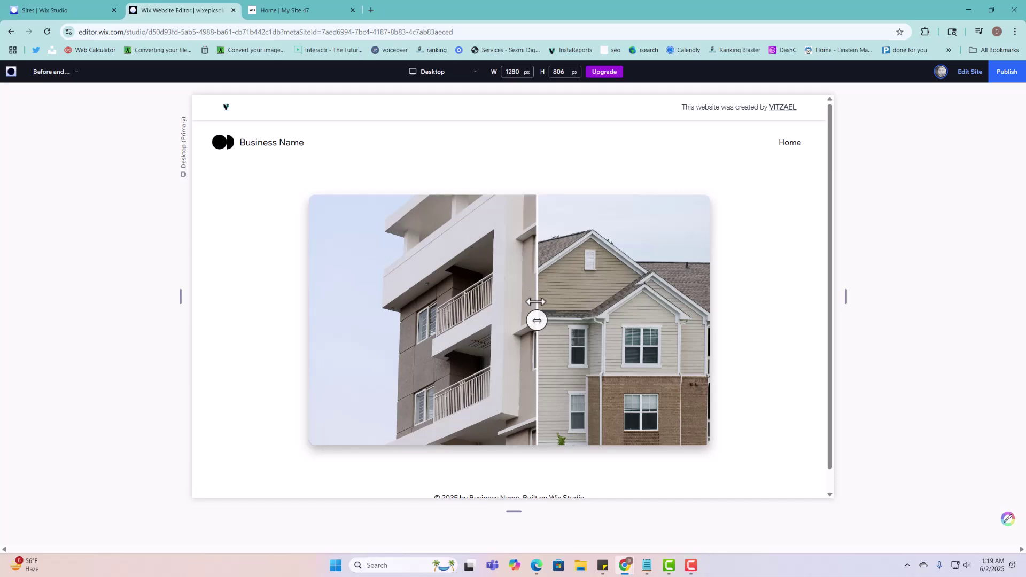
pyautogui.moveTo(529, 325); pyautogui.dragTo(753, 301)
pyautogui.click(578, 315)
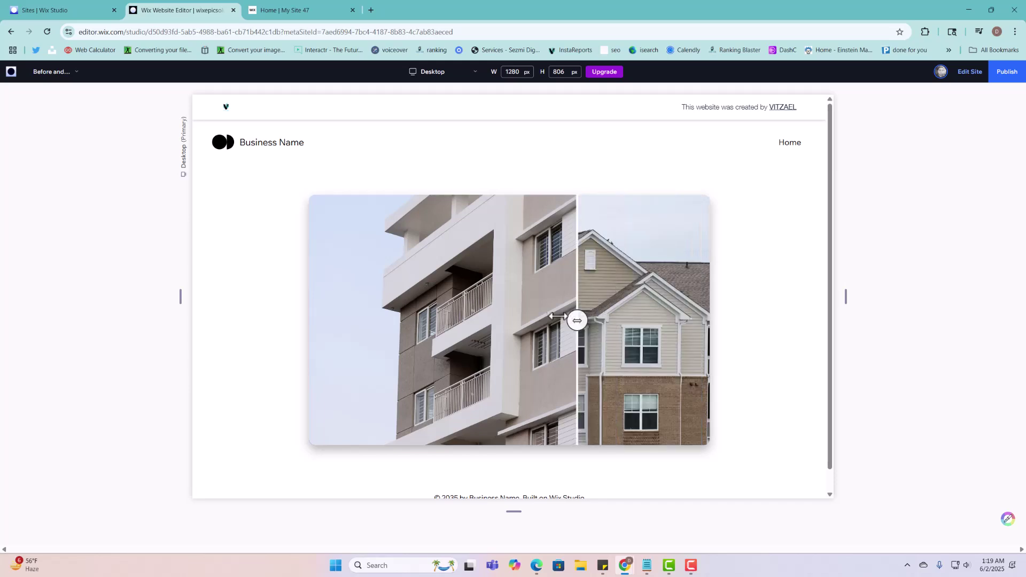
pyautogui.click(378, 327)
pyautogui.moveTo(358, 319); pyautogui.dragTo(438, 301)
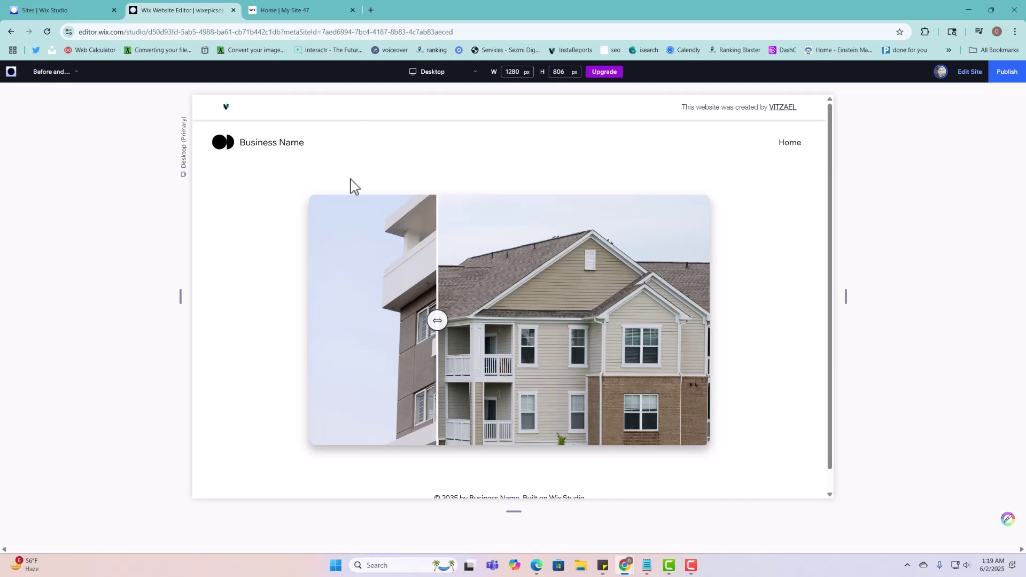
pyautogui.moveTo(455, 336); pyautogui.dragTo(455, 336)
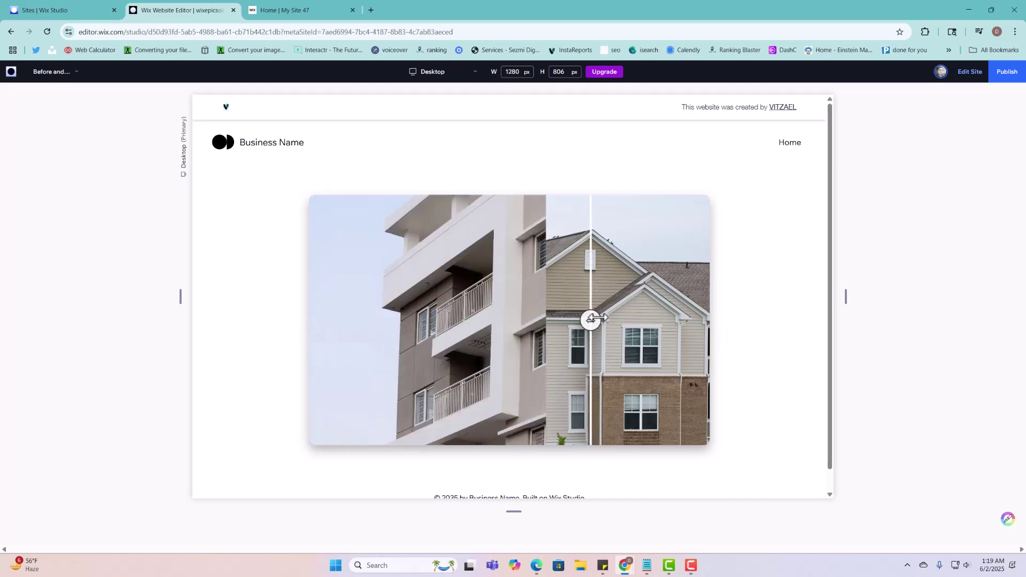
pyautogui.moveTo(511, 313); pyautogui.dragTo(693, 351)
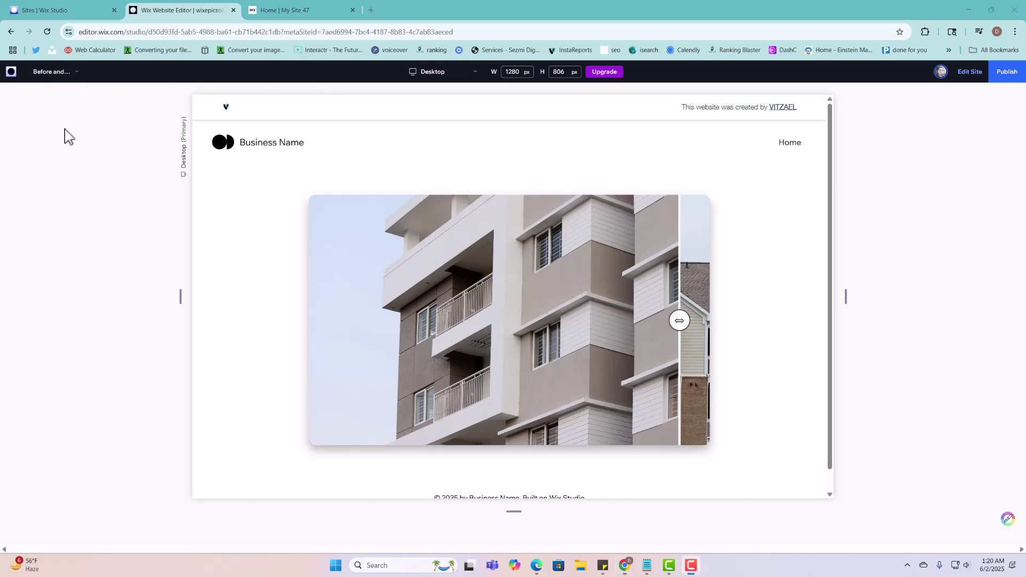
pyautogui.click(969, 71)
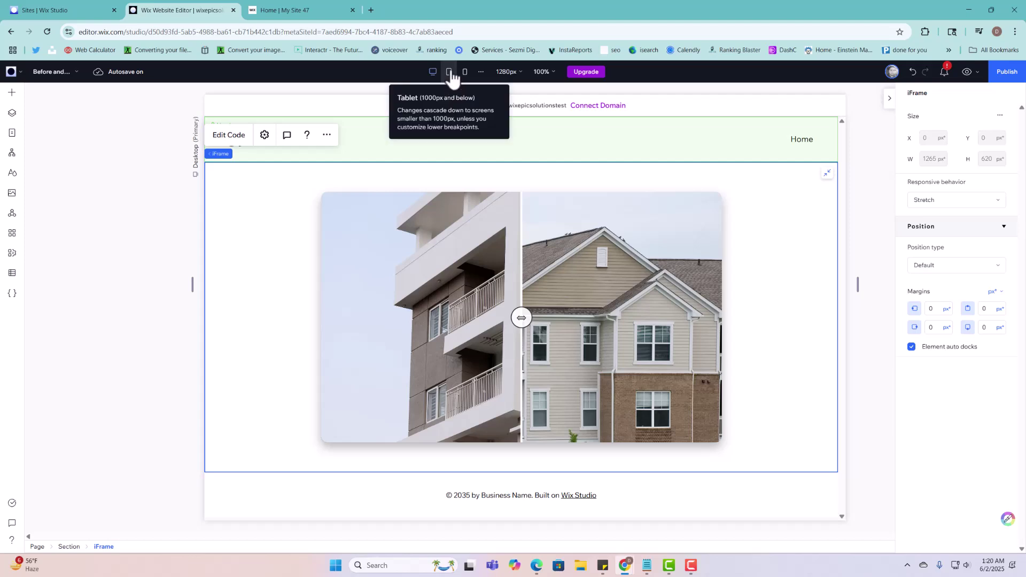
# Increase the slider iFrame's height to about 580 px at the tablet breakpoint and about 618 px at the mobile breakpoint.
pyautogui.click(449, 73)
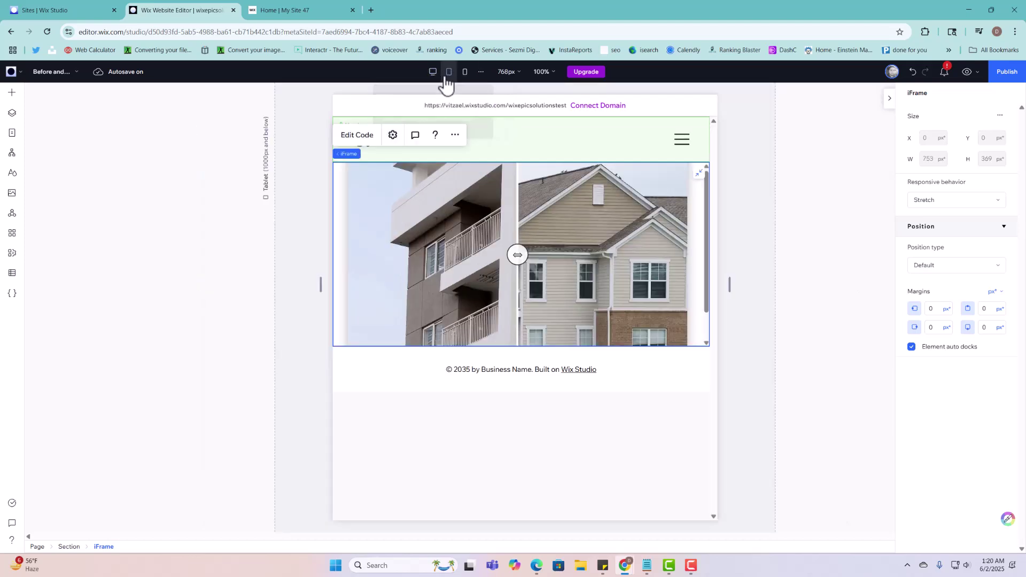
pyautogui.moveTo(696, 346); pyautogui.dragTo(703, 423)
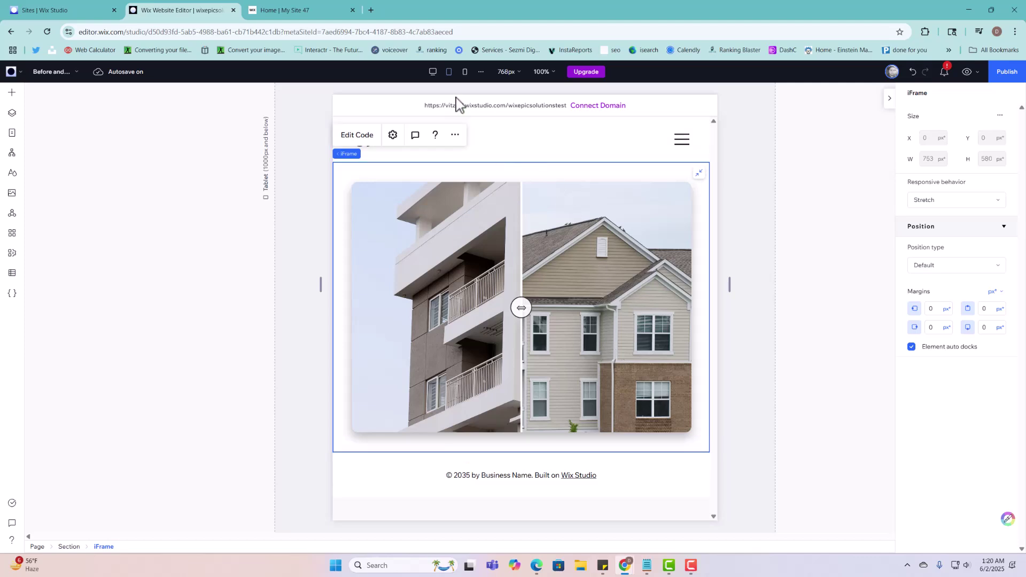
pyautogui.click(465, 72)
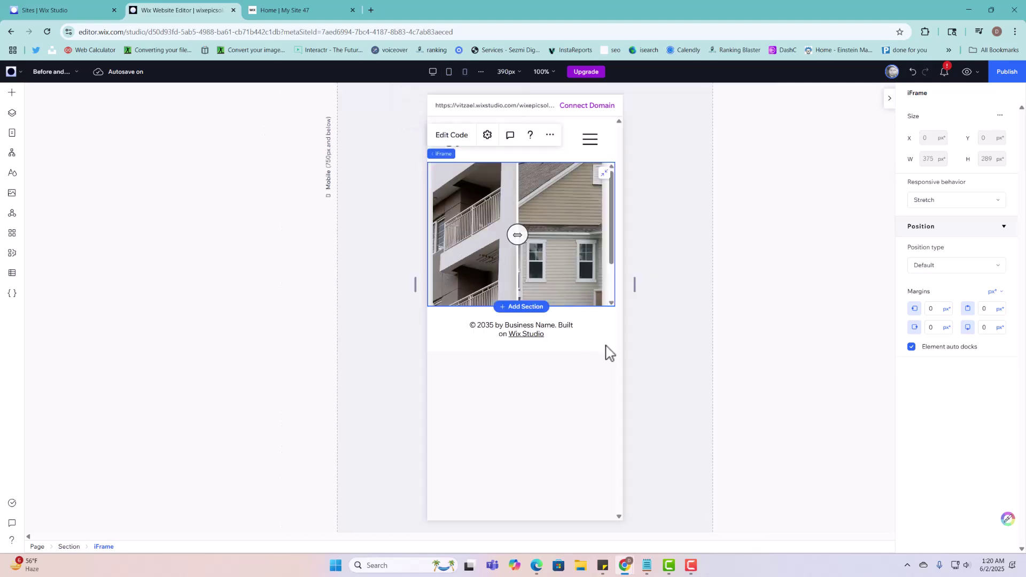
pyautogui.moveTo(606, 306); pyautogui.dragTo(600, 478)
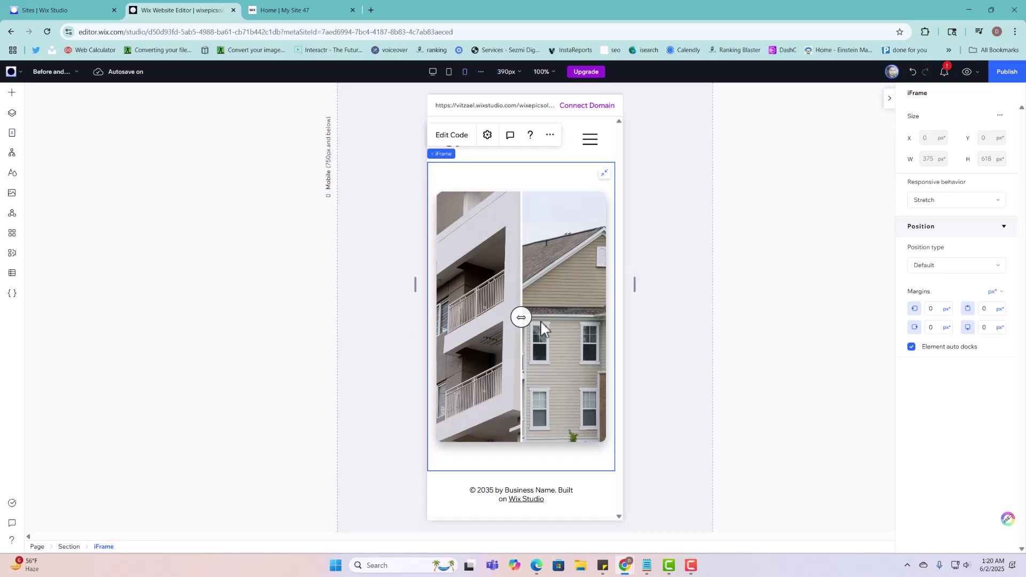
# Preview the mobile site, test the slider by moving its handle, and return to editing.
pyautogui.click(966, 72)
pyautogui.moveTo(509, 320); pyautogui.dragTo(471, 333)
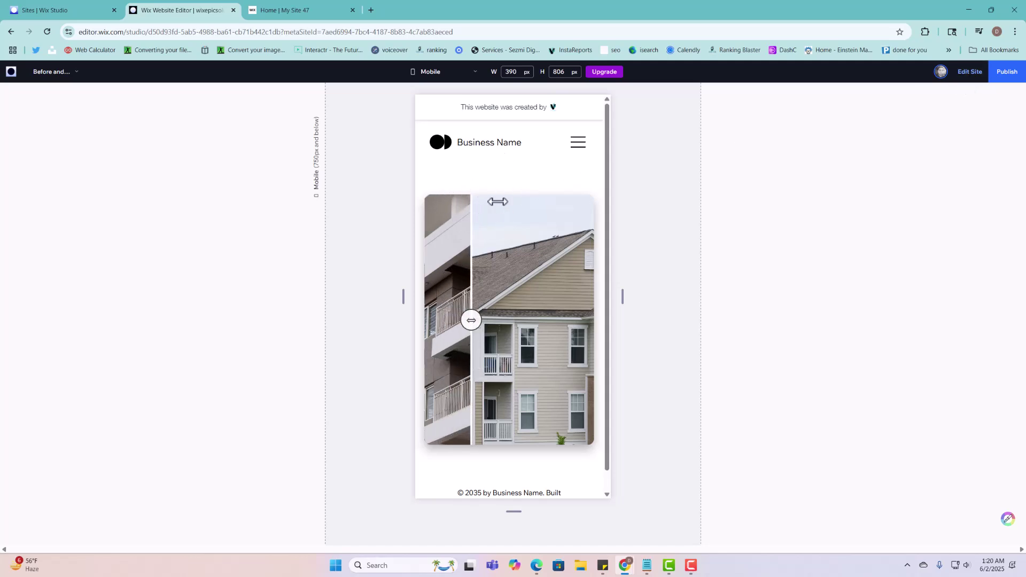
pyautogui.moveTo(473, 319)
pyautogui.mouseDown()
pyautogui.moveTo(566, 321)
pyautogui.moveTo(471, 336)
pyautogui.mouseUp()
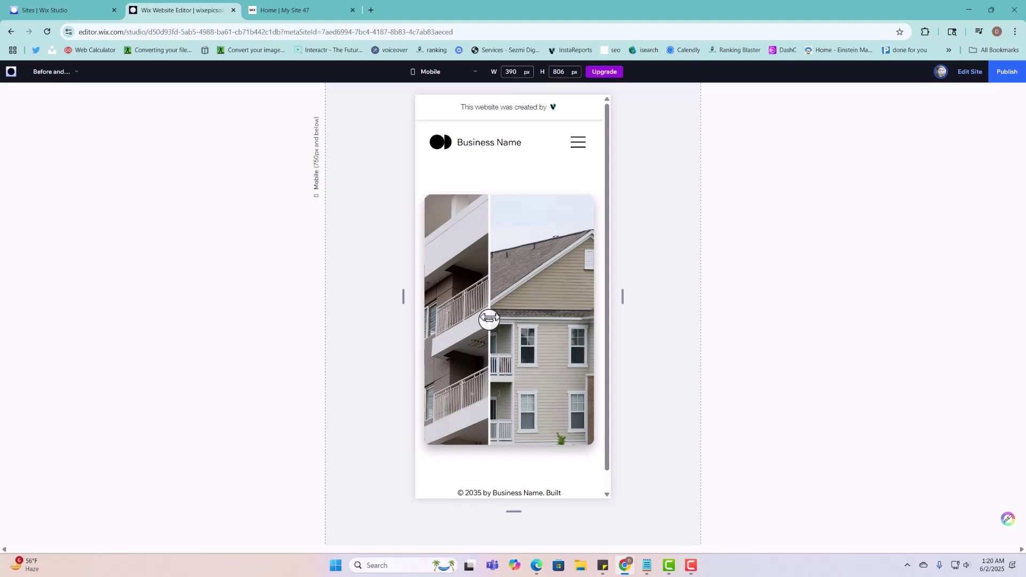
pyautogui.click(973, 74)
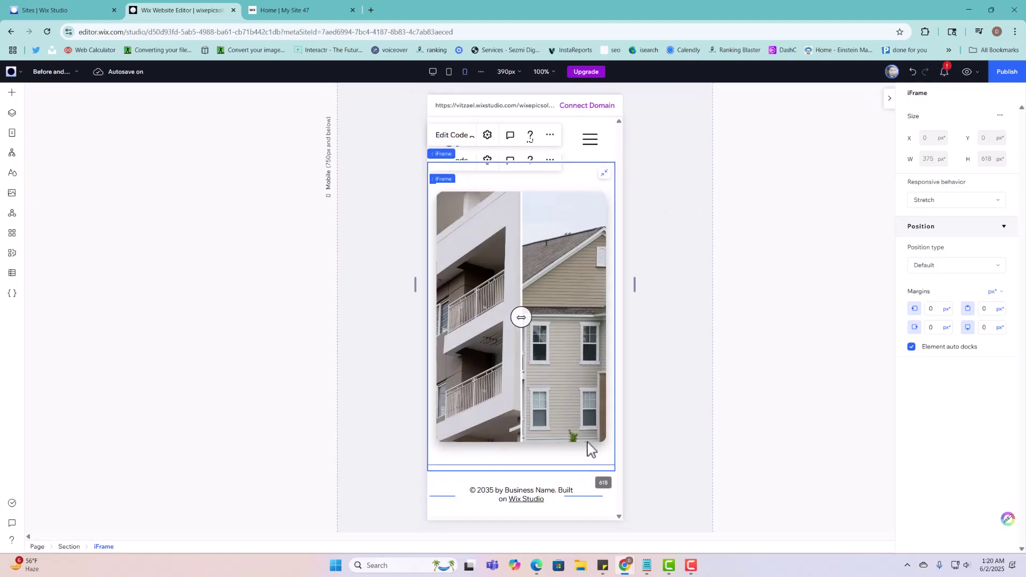
# Shrink the mobile slider iFrame to about 278 px high and add a blank section about 437 px high above it.
pyautogui.moveTo(579, 361); pyautogui.dragTo(579, 362)
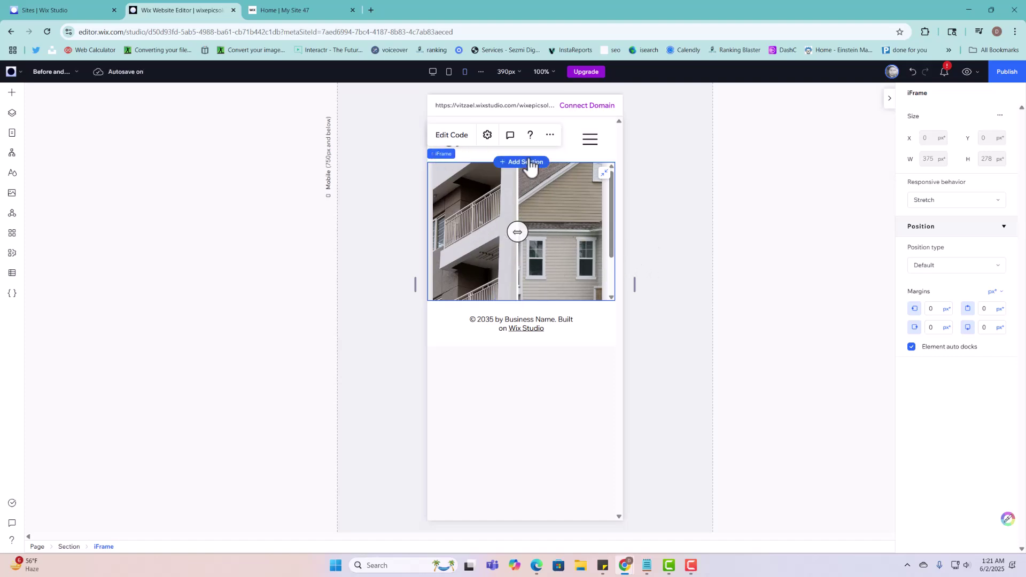
pyautogui.click(528, 162)
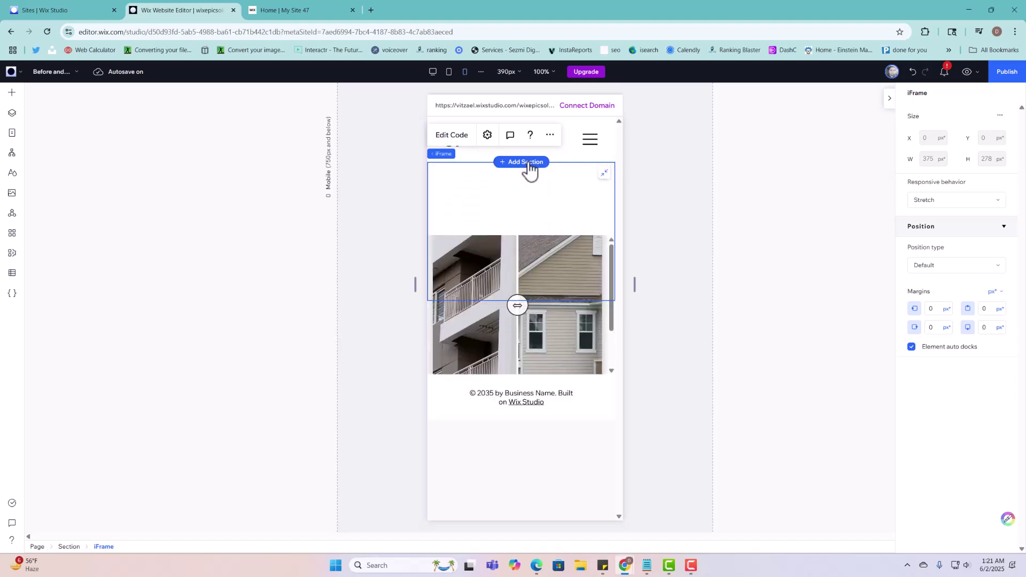
pyautogui.moveTo(578, 231); pyautogui.dragTo(583, 382)
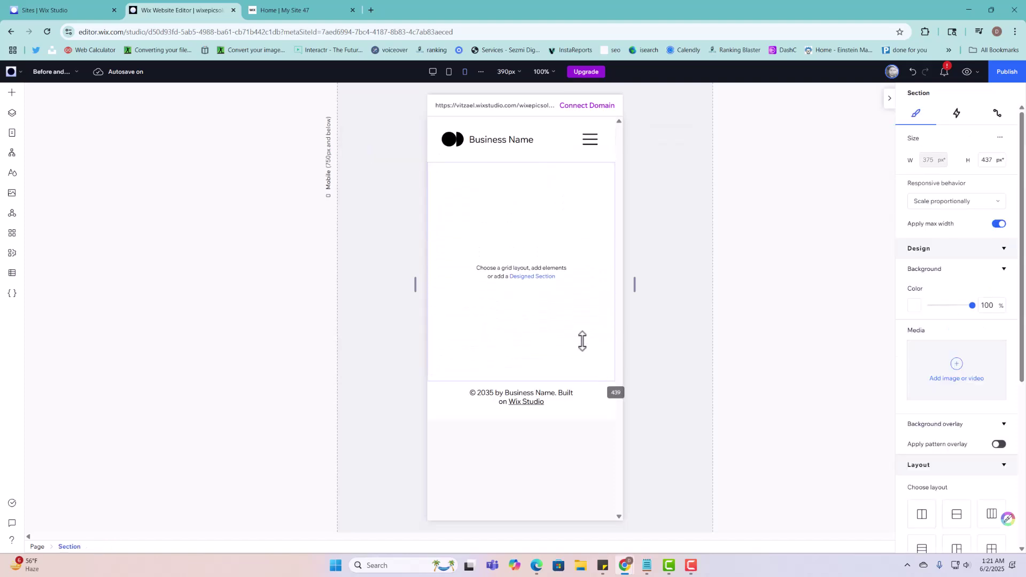
# Place an HTML iFrame in the new mobile section, paste the slider code into its settings and locate the image source lines.
pyautogui.click(21, 97)
pyautogui.moveTo(316, 186); pyautogui.dragTo(524, 233)
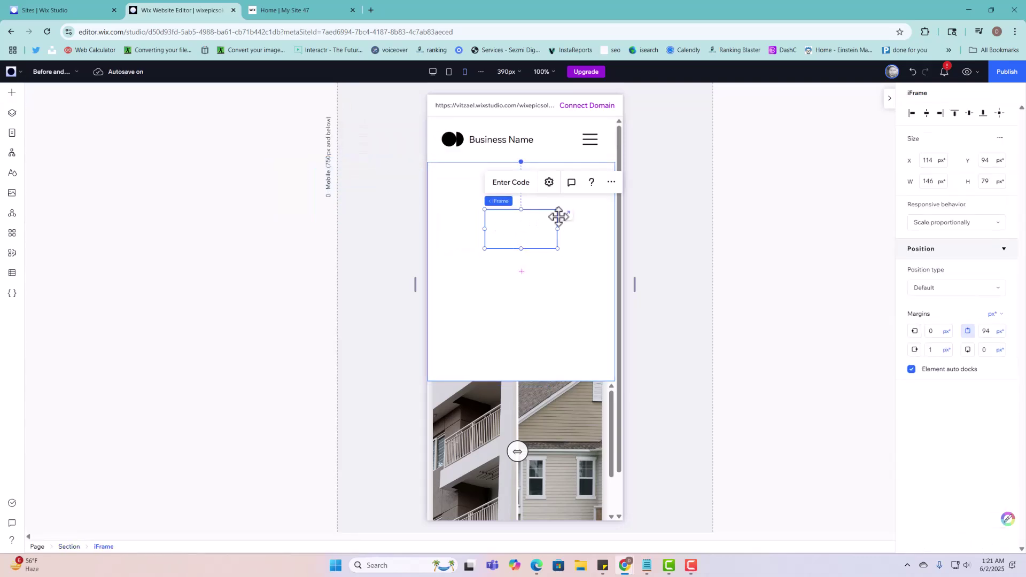
pyautogui.click(508, 185)
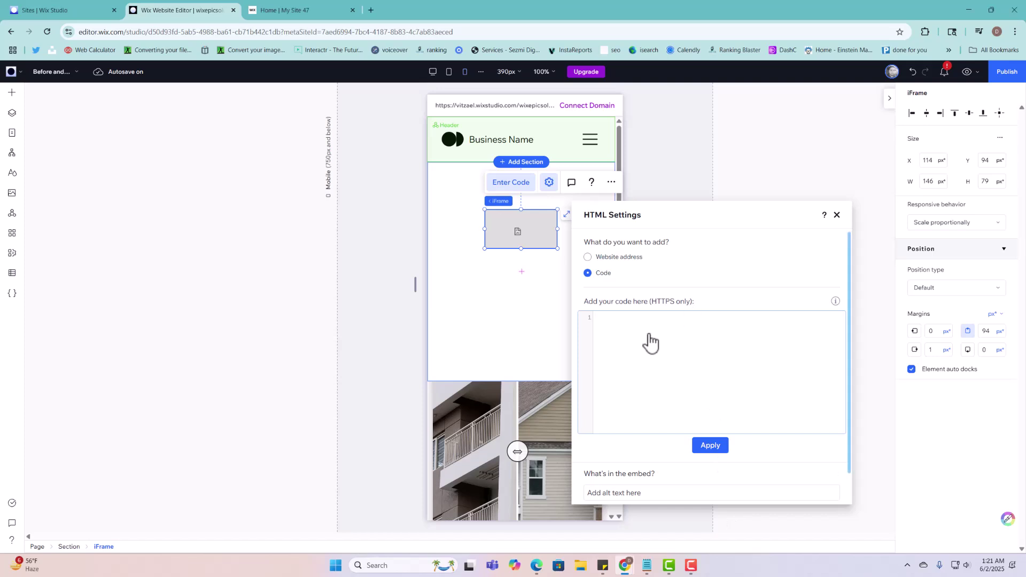
pyautogui.hotkey('ctrl', 'v')
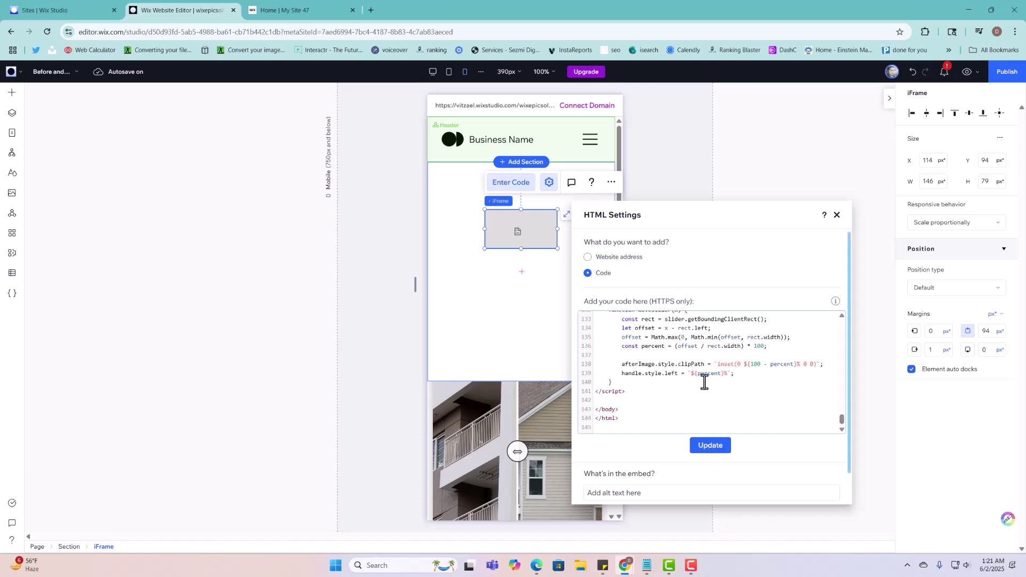
pyautogui.scroll(3, 696, 370)
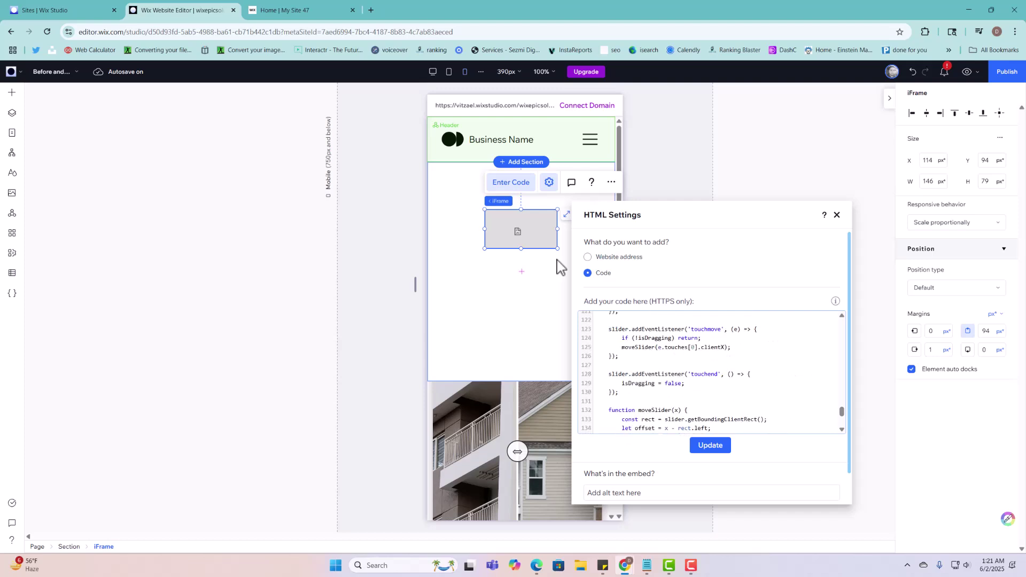
pyautogui.scroll(12, 672, 354)
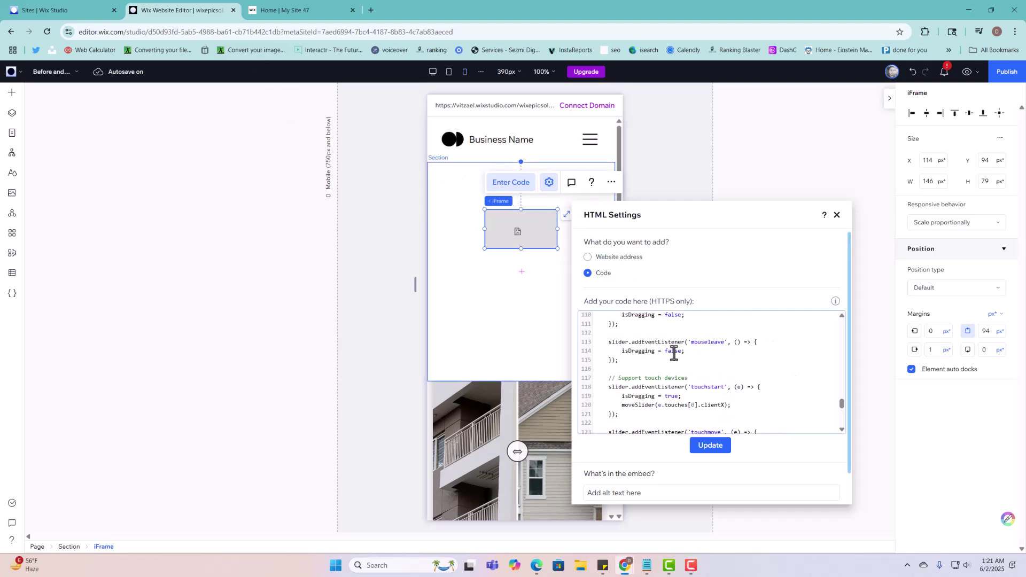
pyautogui.scroll(-3, 632, 369)
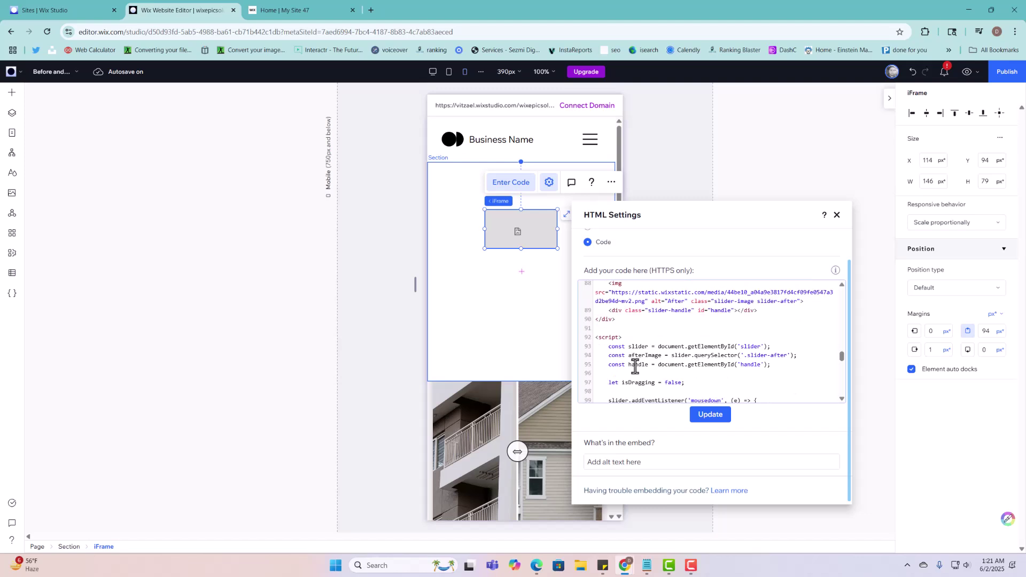
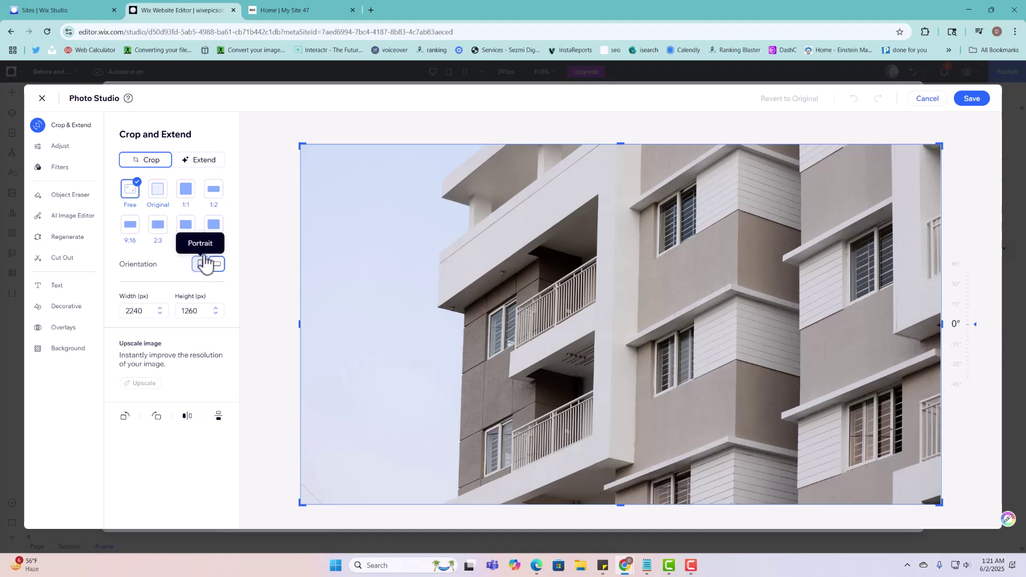
# Crop 14.png in Photo Studio to portrait orientation with the 3:2 ratio and save the edited image.
pyautogui.click(200, 264)
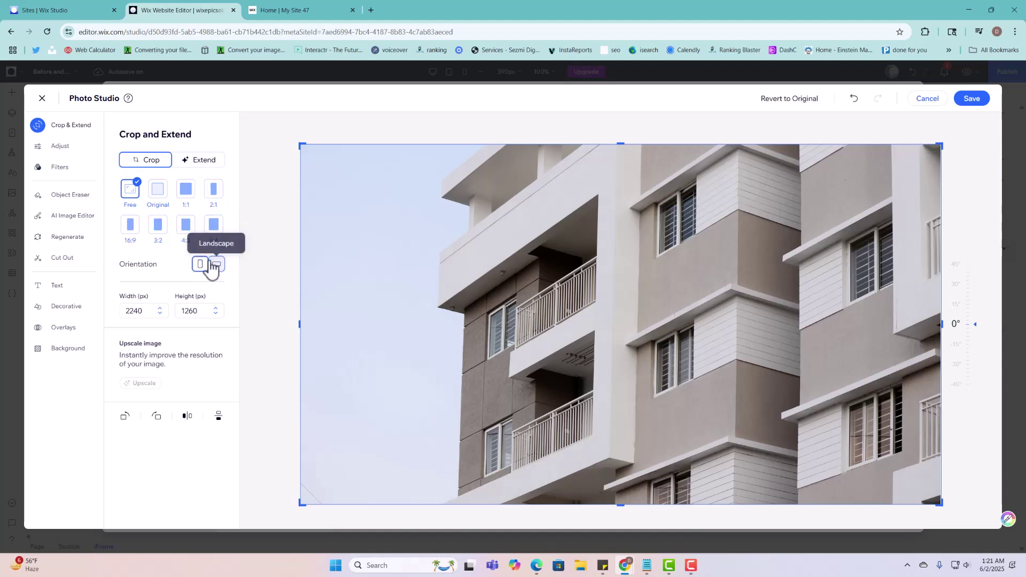
pyautogui.click(157, 237)
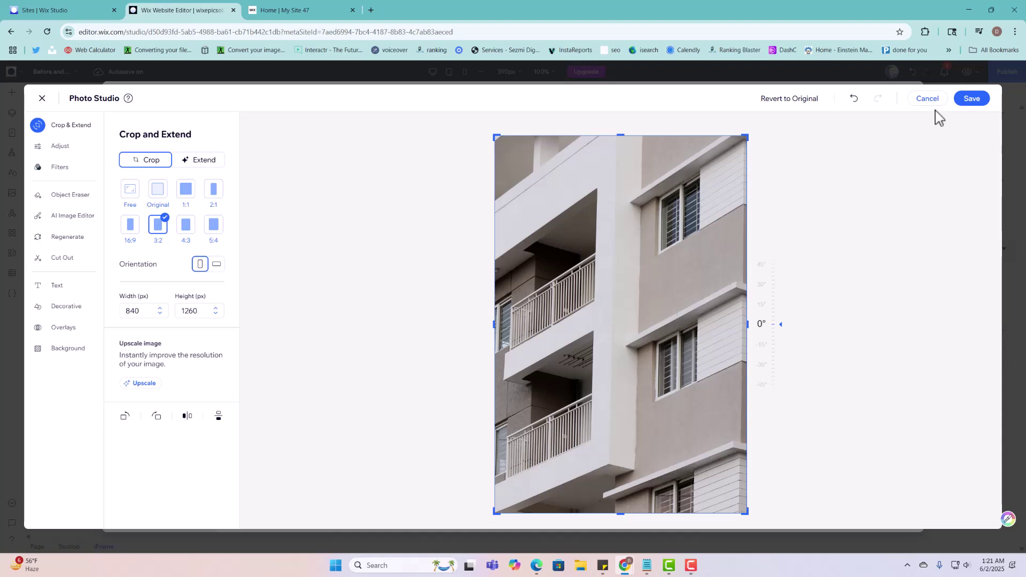
pyautogui.click(969, 101)
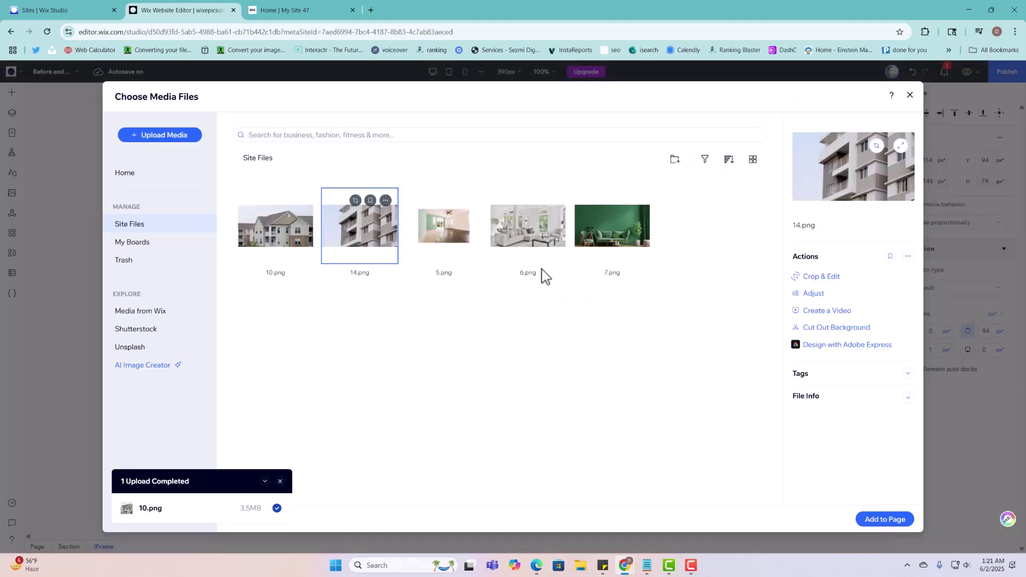
# Copy the URL of 14_edited.jpg, replace the After image source in the new mobile iFrame's code with it and update the embed.
pyautogui.click(301, 201)
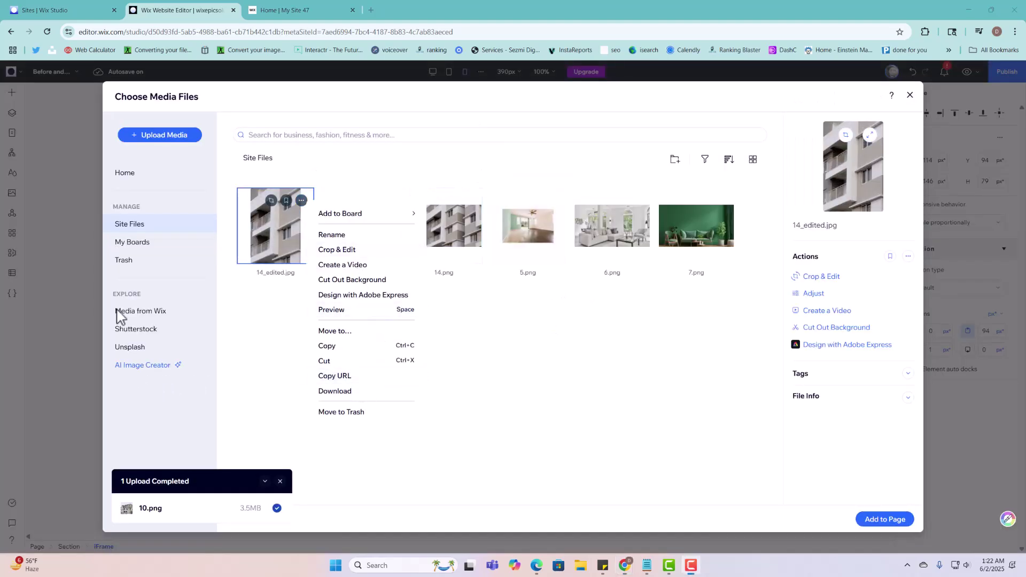
pyautogui.click(335, 377)
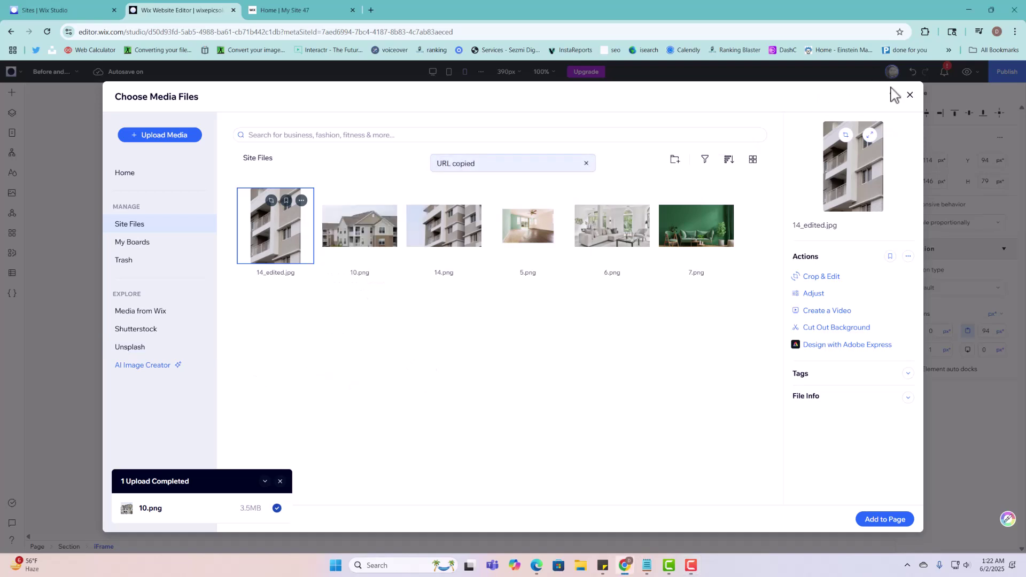
pyautogui.click(910, 95)
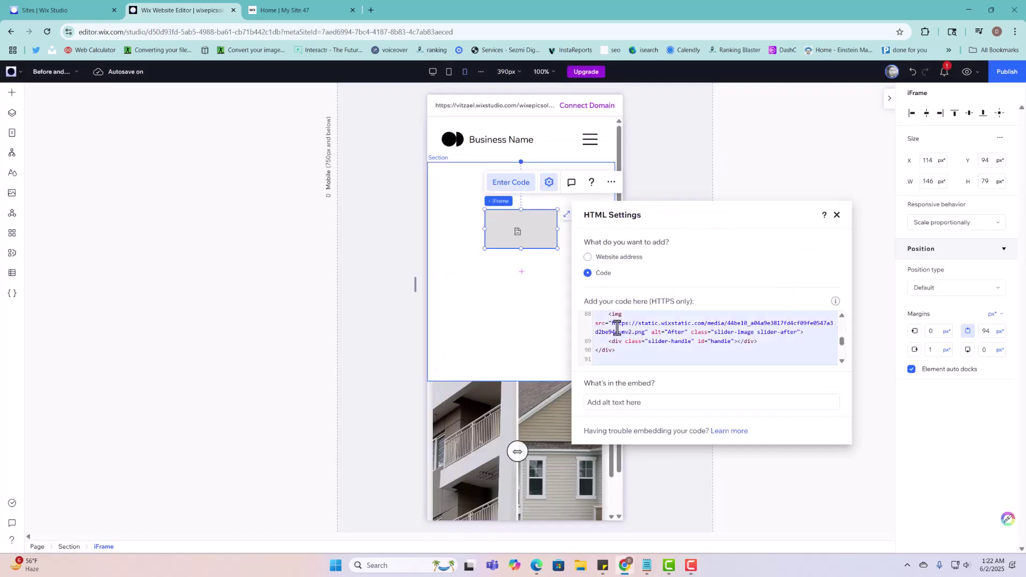
pyautogui.moveTo(613, 323); pyautogui.dragTo(653, 334)
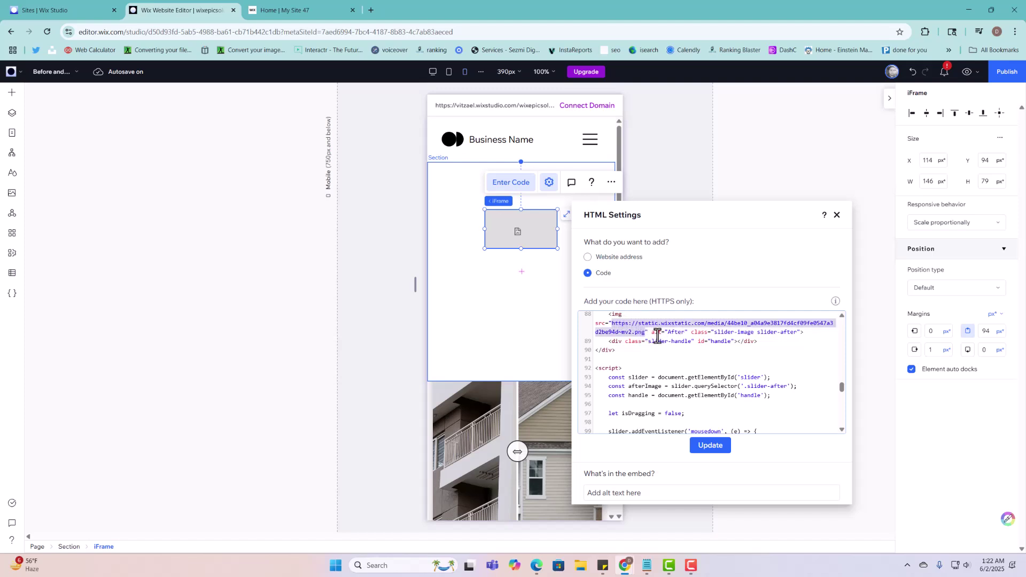
pyautogui.press('BackSpace')
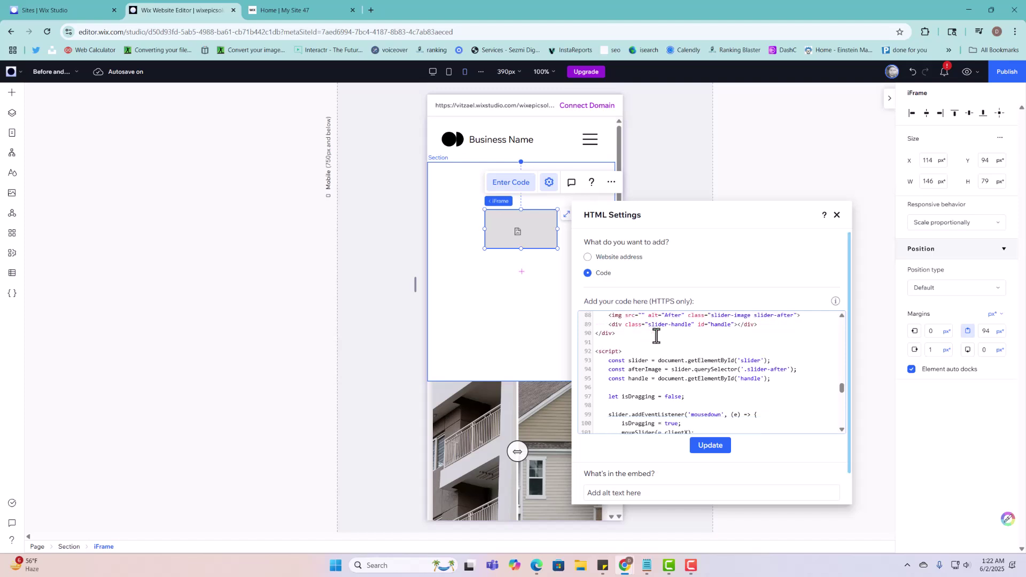
pyautogui.hotkey('ctrl', 'v')
pyautogui.click(714, 448)
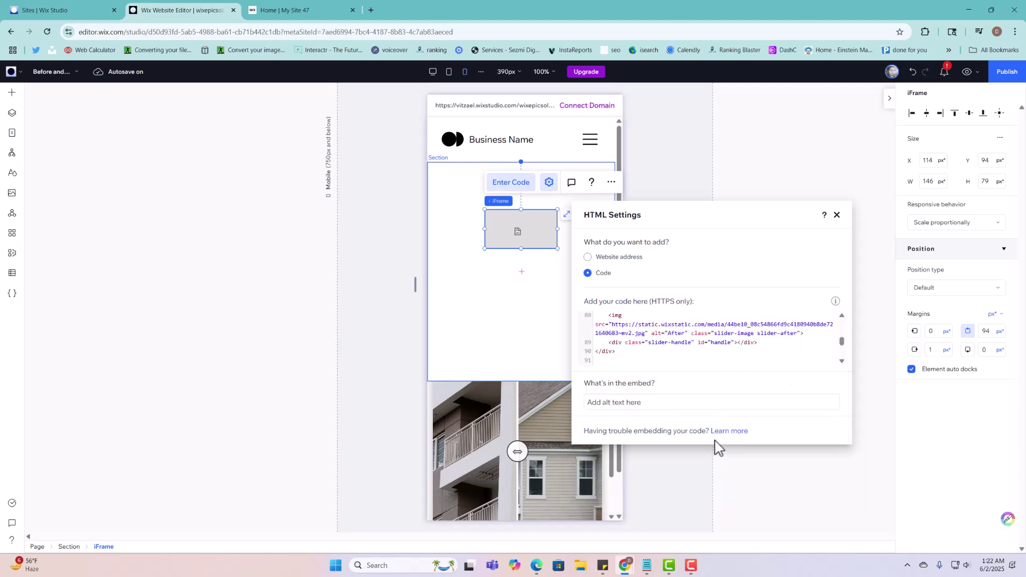
pyautogui.click(836, 216)
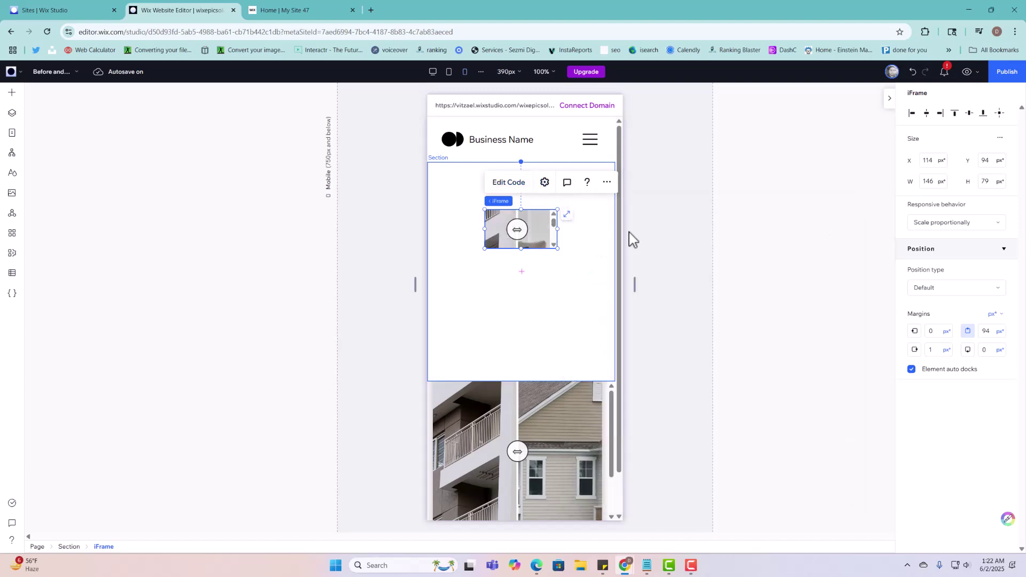
# Stretch the new iFrame to fill its mobile section and extend the section's height to about 564 px.
pyautogui.click(567, 214)
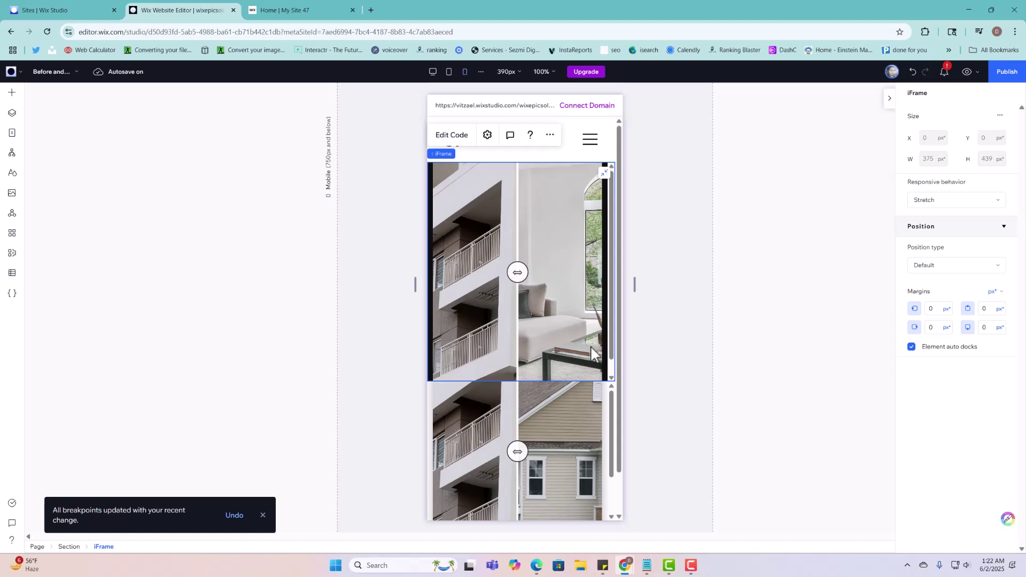
pyautogui.moveTo(612, 381); pyautogui.dragTo(610, 444)
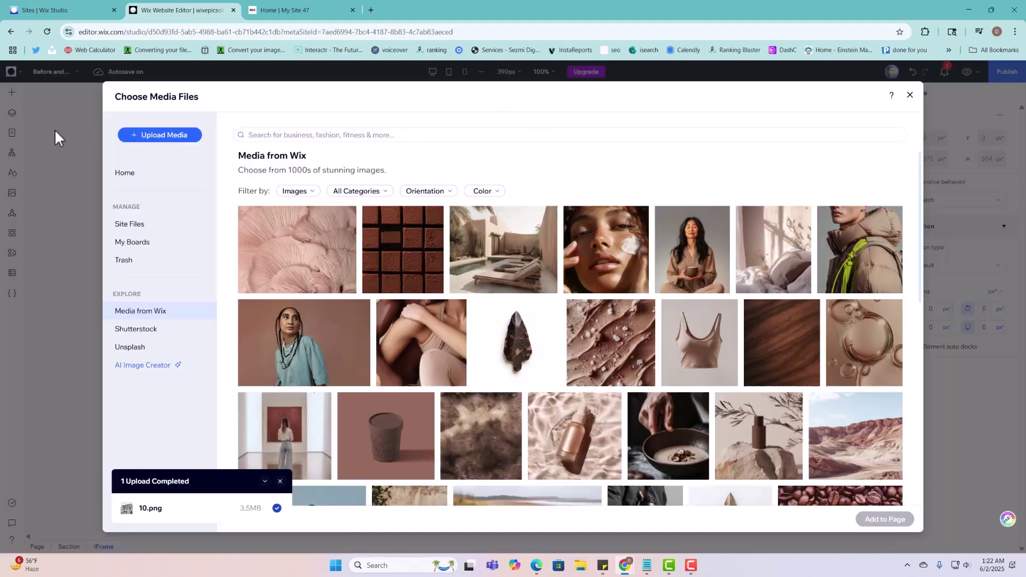
pyautogui.click(140, 224)
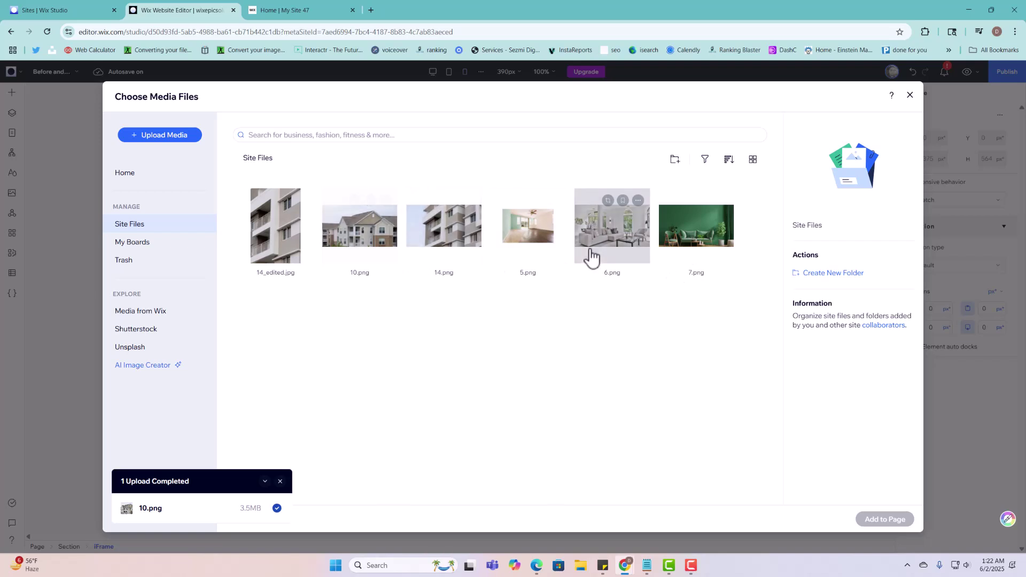
pyautogui.click(910, 95)
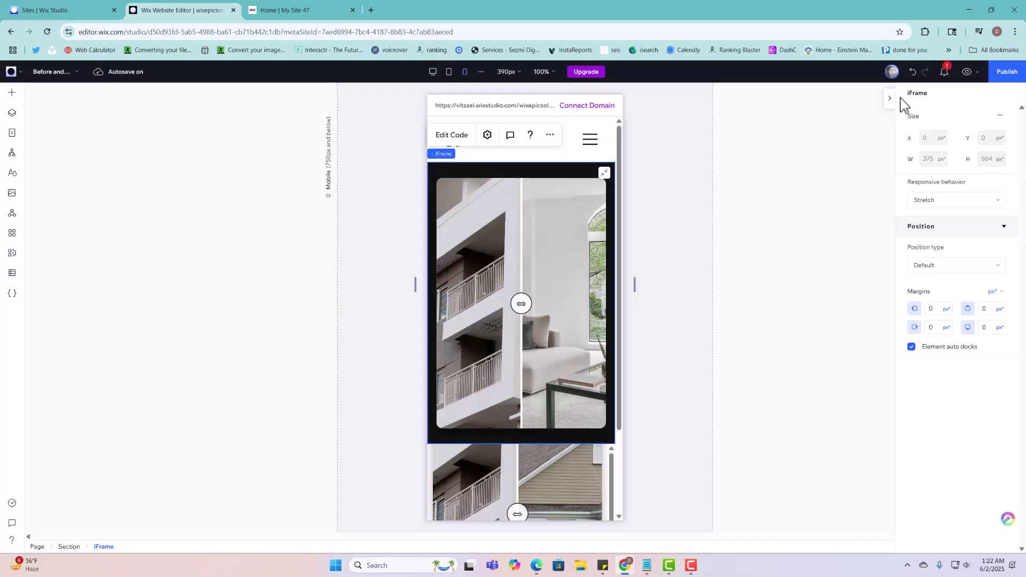
pyautogui.scroll(-1, 548, 414)
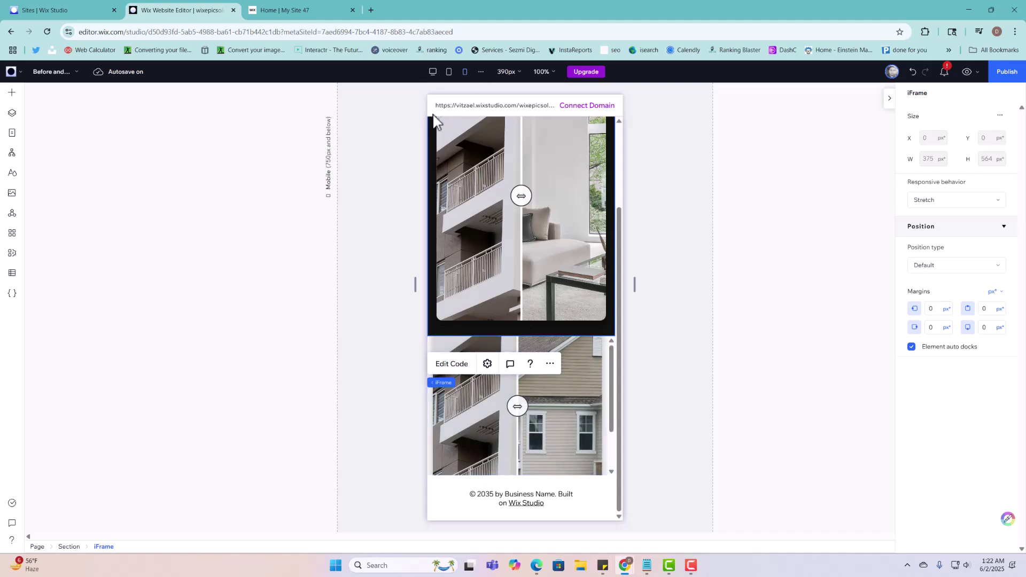
# Crop 10.png from the site files to portrait 3:2 in Photo Studio, framing the gabled brick section, and save it.
pyautogui.click(11, 193)
pyautogui.click(165, 223)
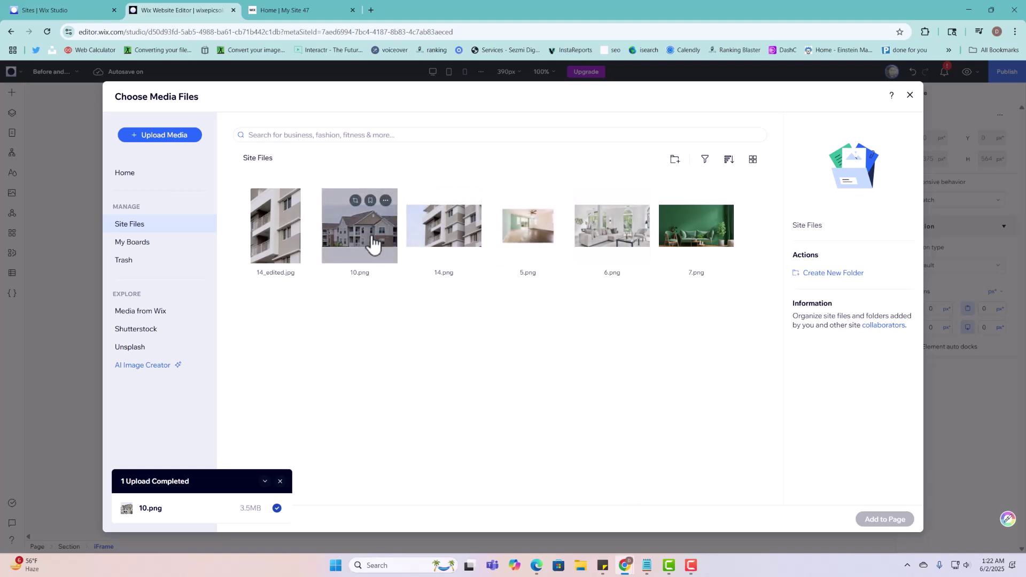
pyautogui.click(373, 245)
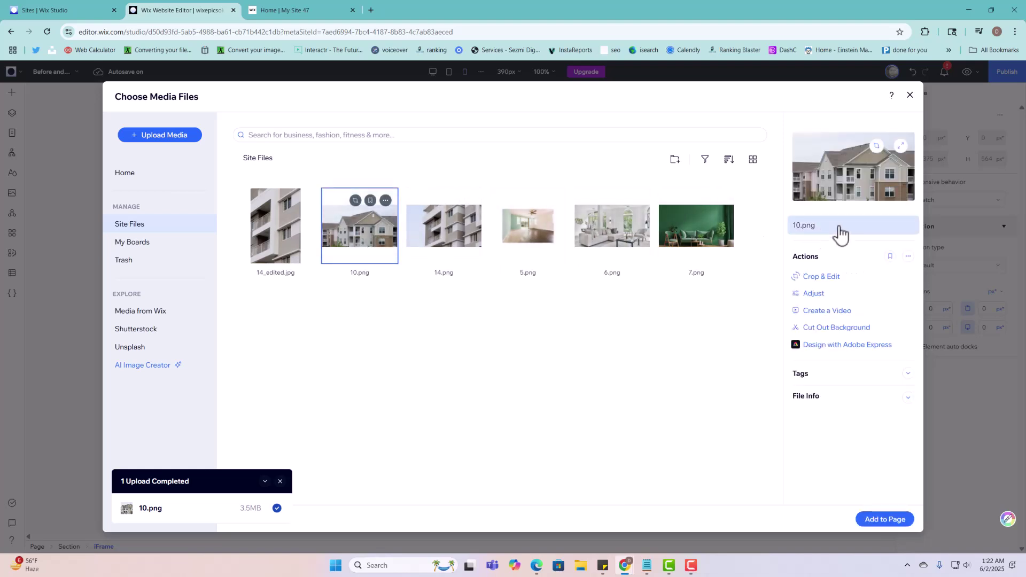
pyautogui.click(882, 152)
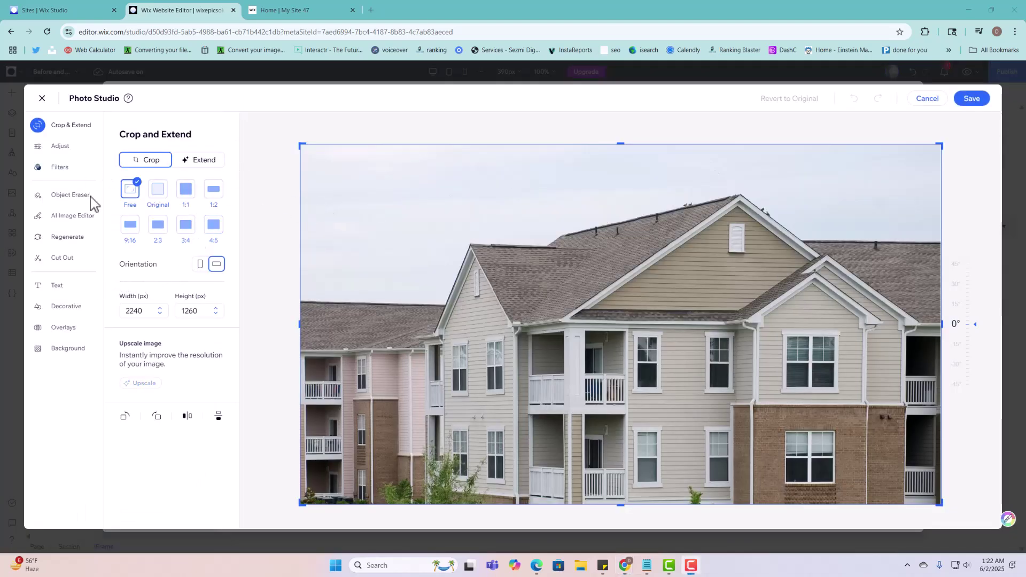
pyautogui.click(202, 262)
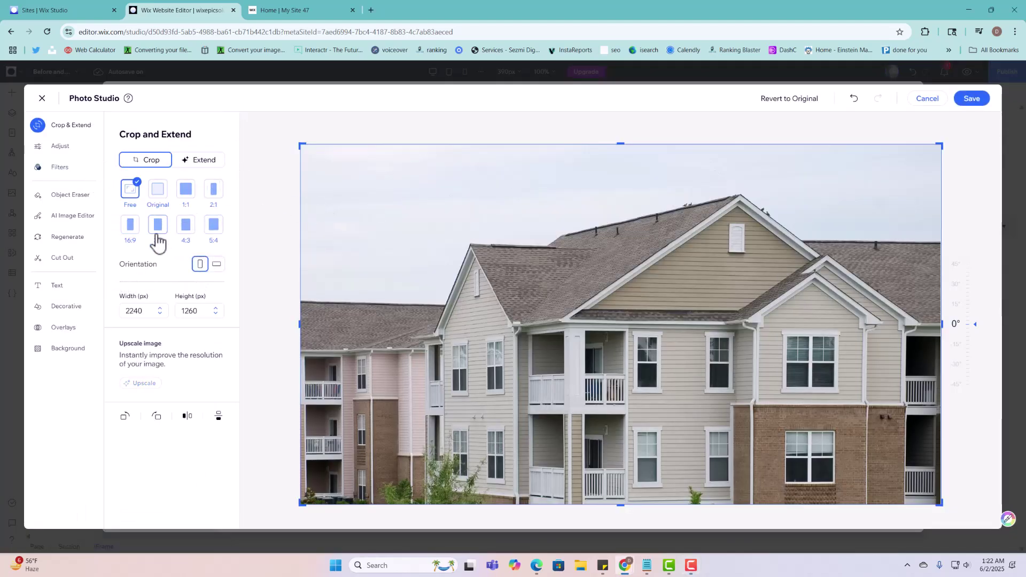
pyautogui.click(157, 226)
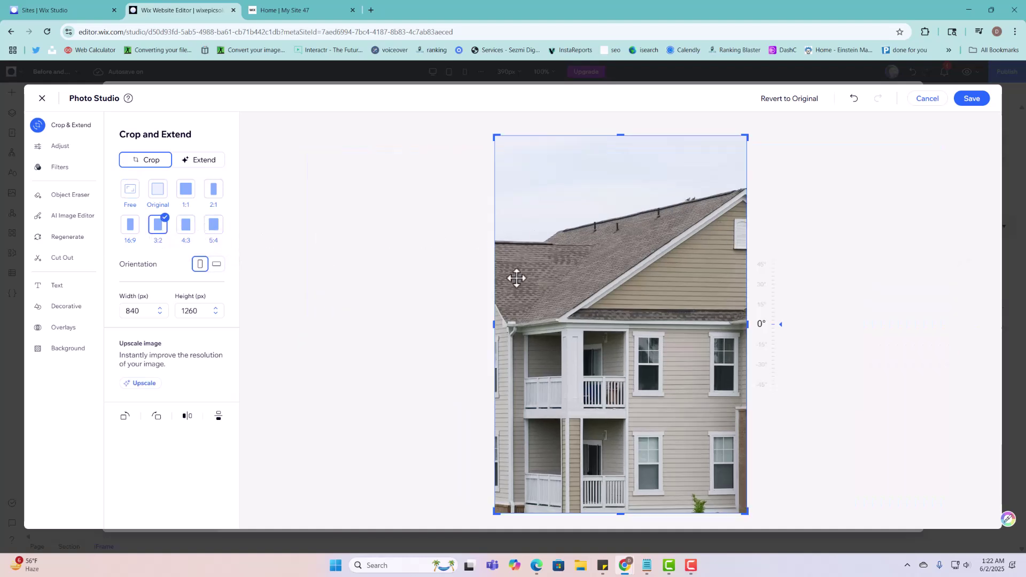
pyautogui.moveTo(671, 386); pyautogui.dragTo(469, 356)
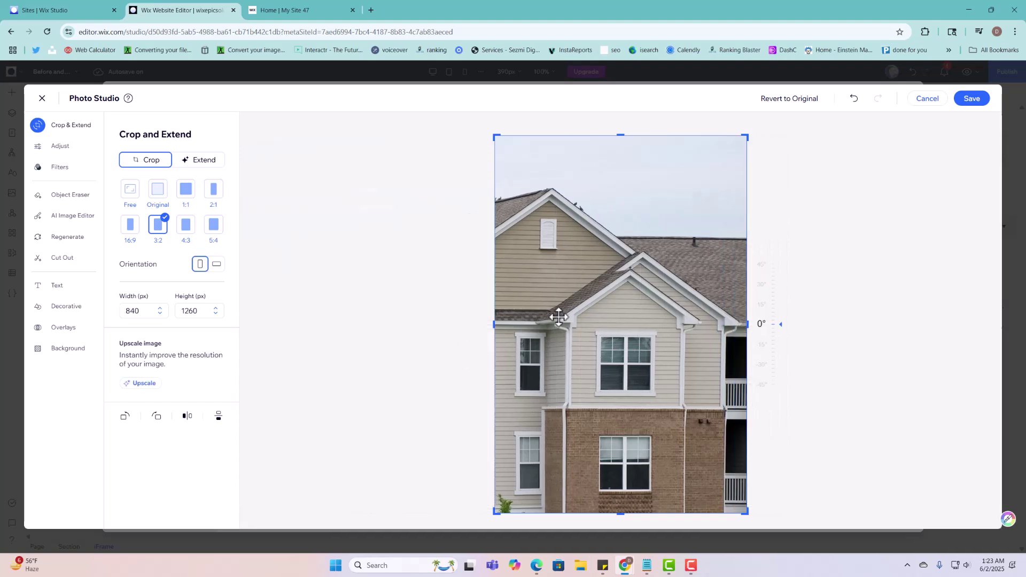
pyautogui.click(972, 98)
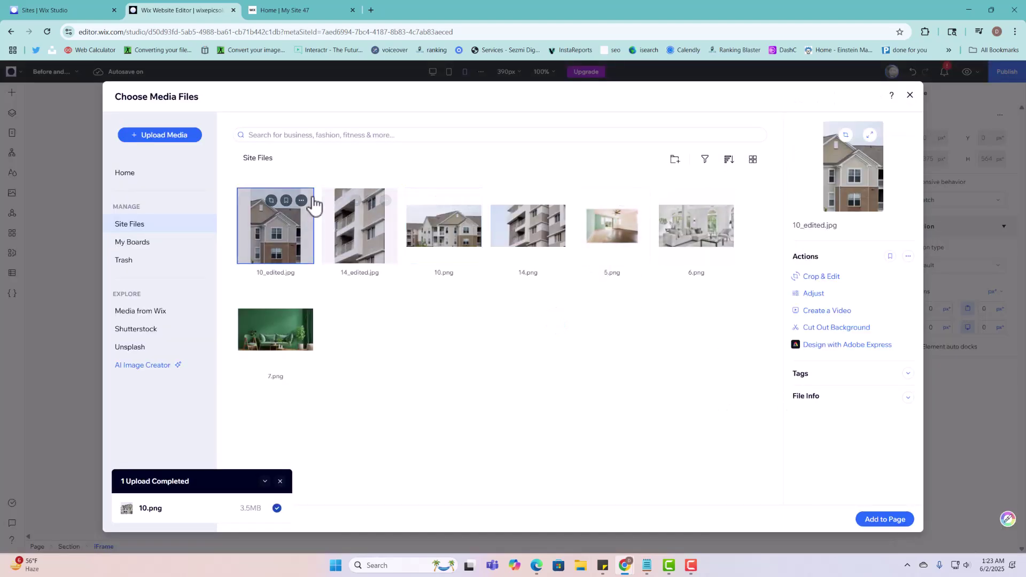
# Copy the URL of 10_edited.jpg, paste it over the After image source in the mobile iFrame's code and update the embed.
pyautogui.click(301, 201)
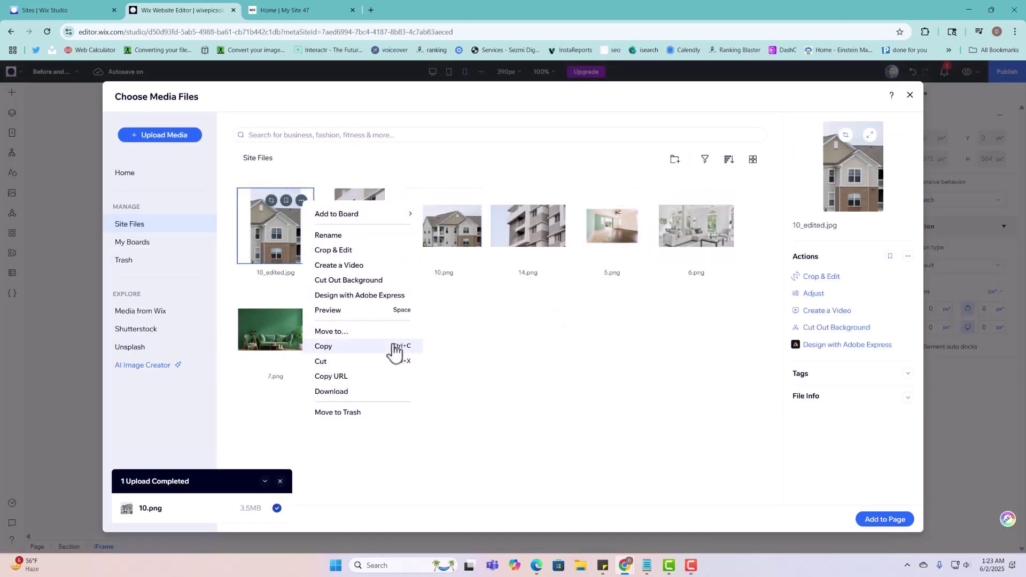
pyautogui.click(350, 377)
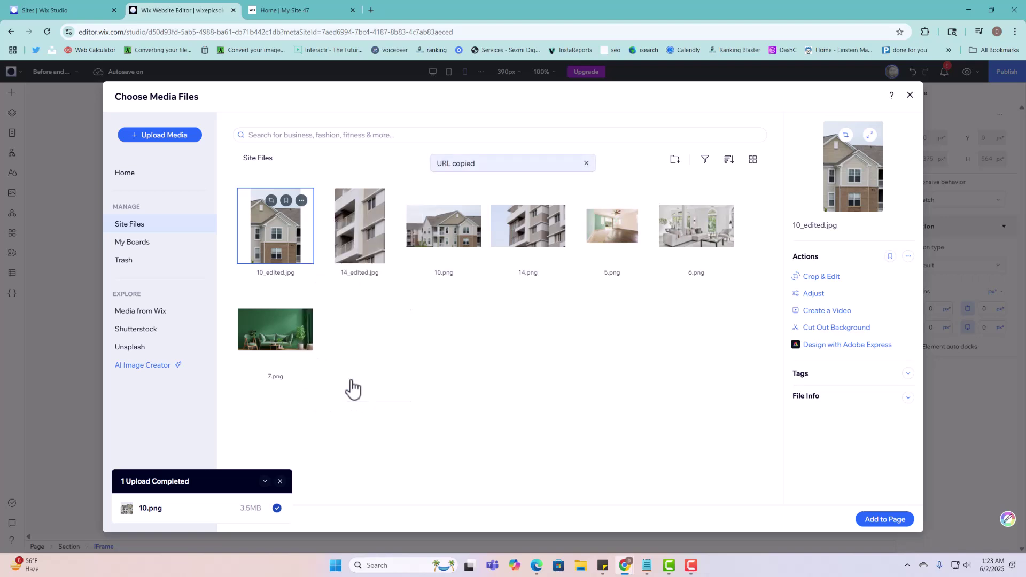
pyautogui.click(910, 96)
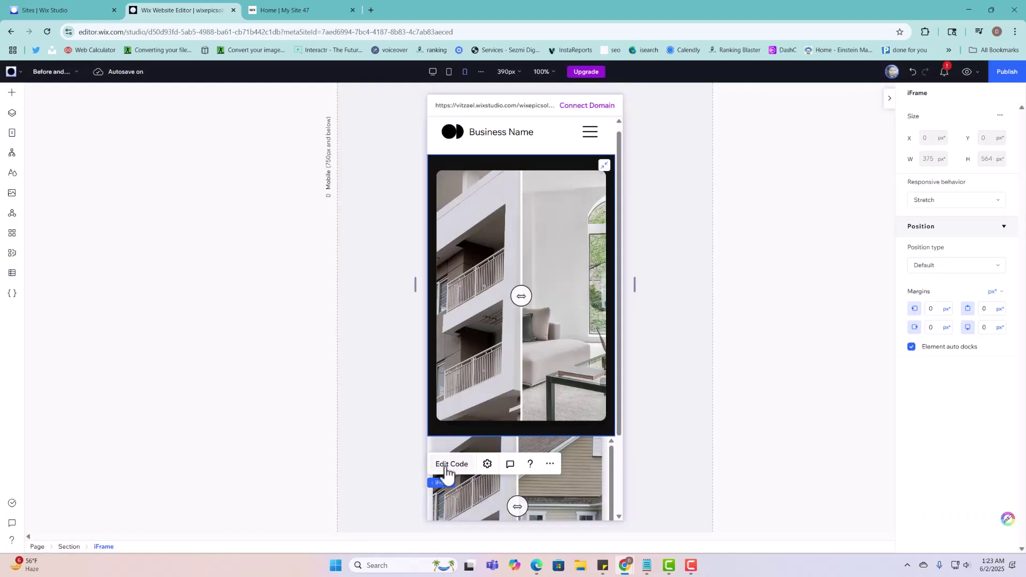
pyautogui.click(447, 470)
pyautogui.scroll(-5, 711, 332)
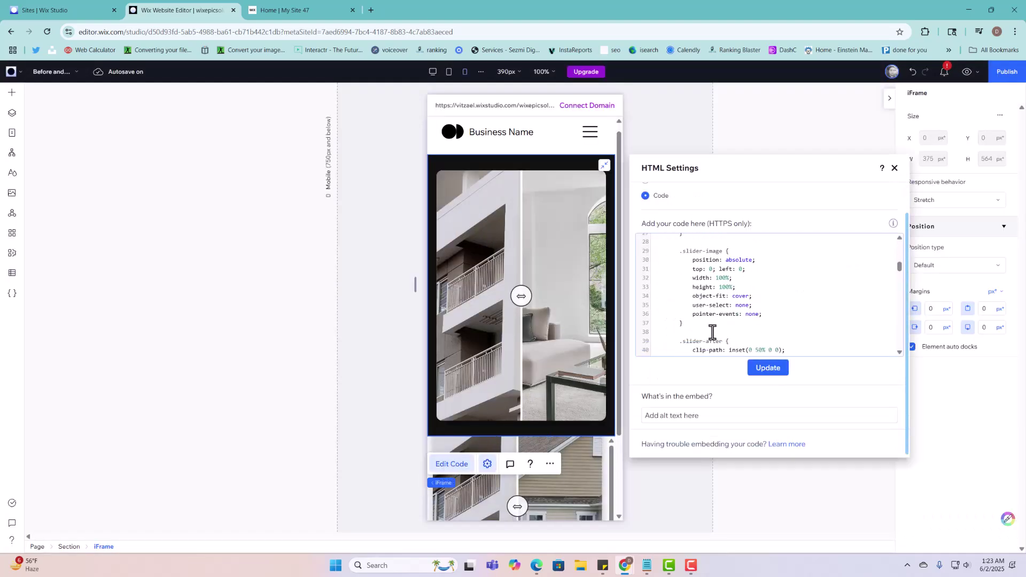
pyautogui.scroll(-6, 712, 332)
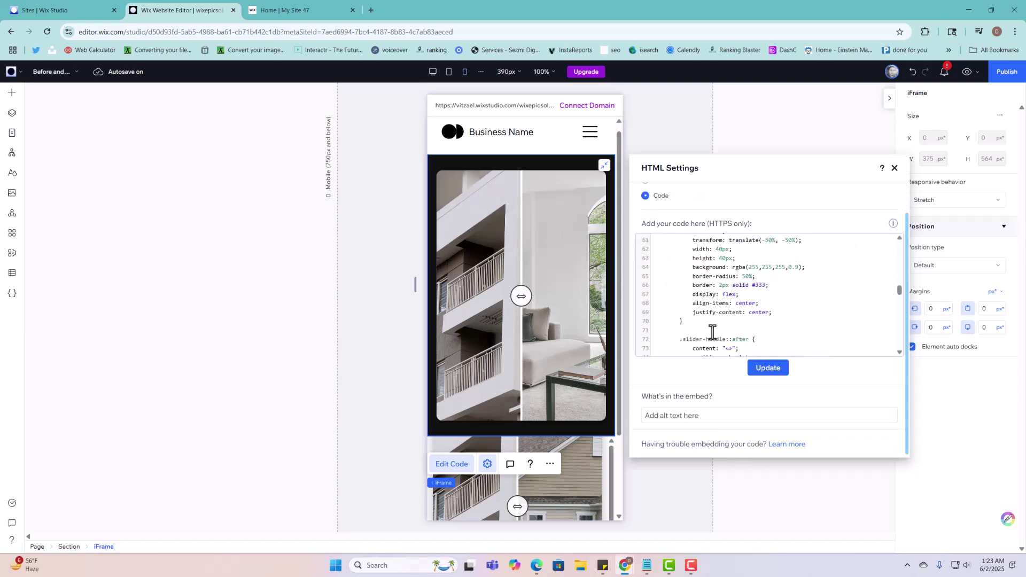
pyautogui.scroll(-5, 712, 332)
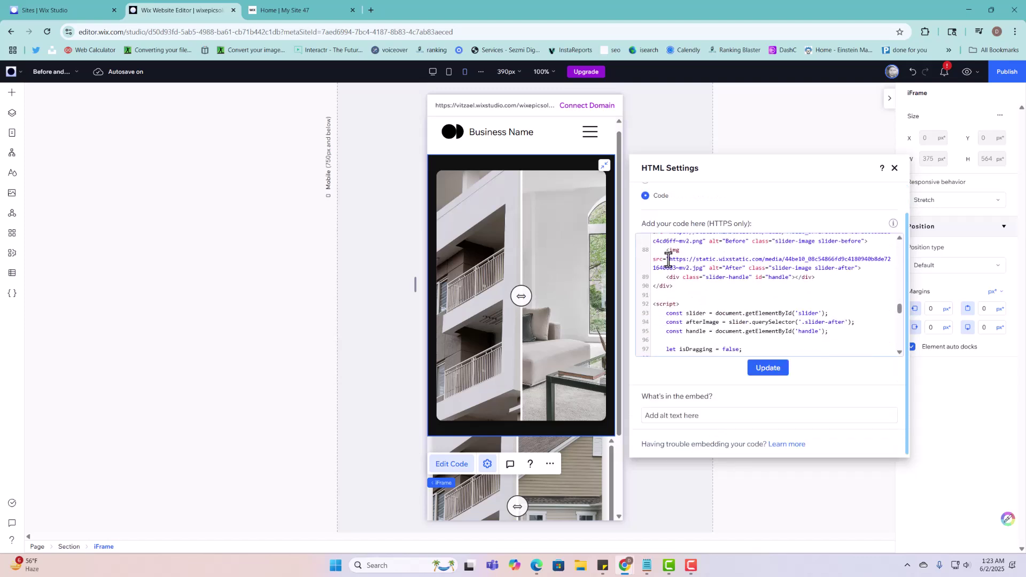
pyautogui.moveTo(669, 261); pyautogui.dragTo(704, 269)
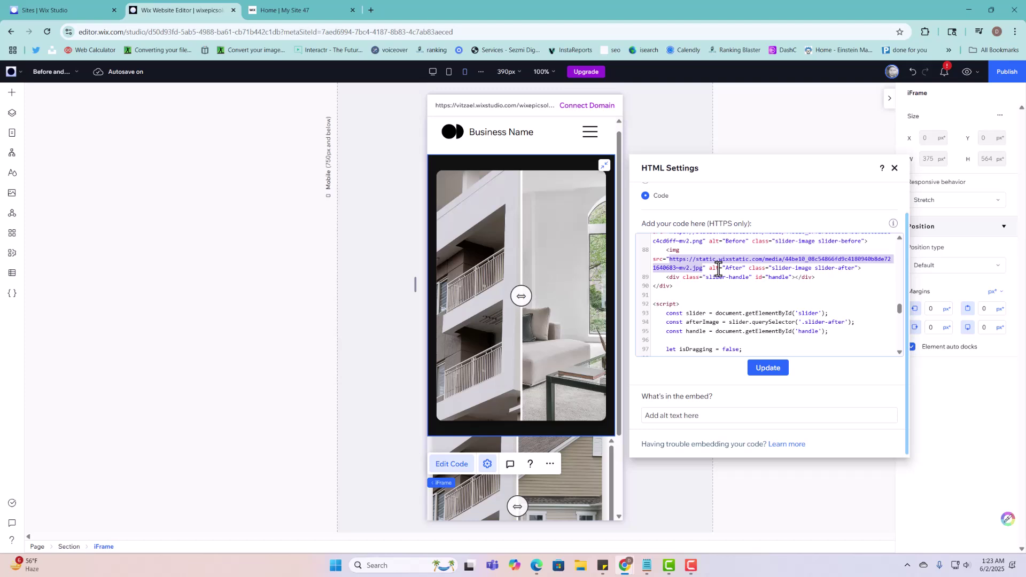
pyautogui.hotkey('ctrl', 'v')
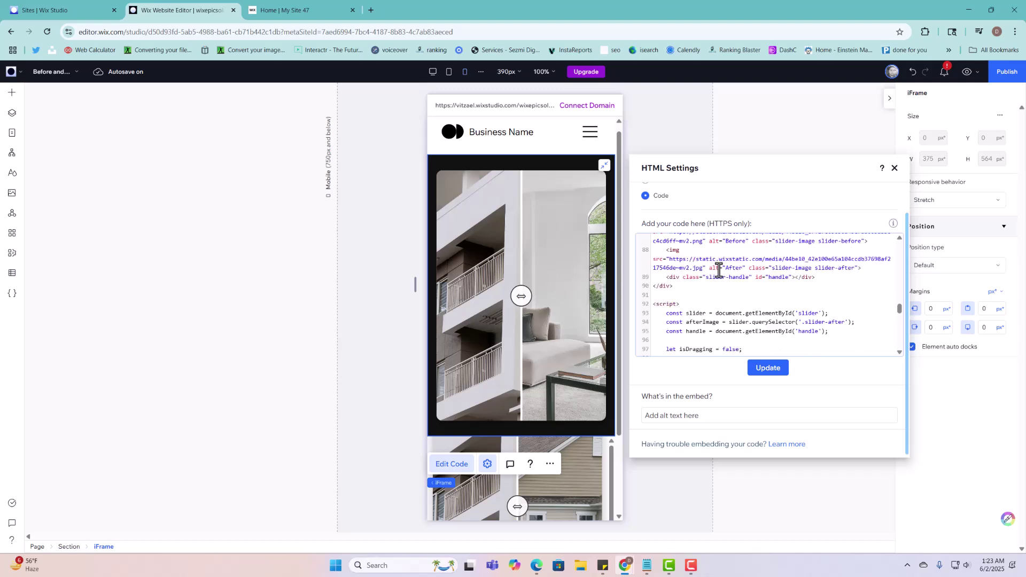
pyautogui.click(767, 368)
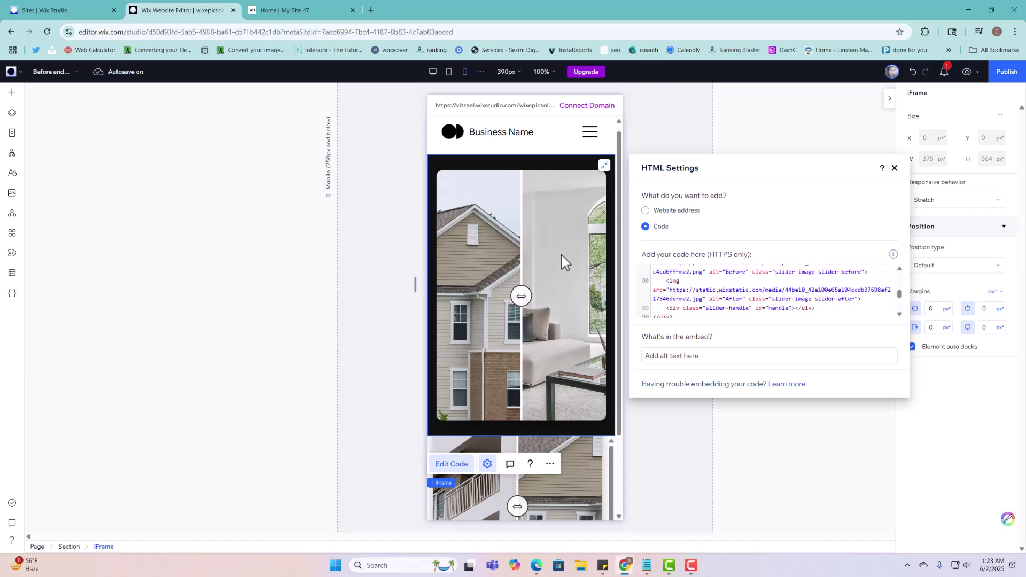
pyautogui.scroll(4, 759, 298)
pyautogui.scroll(-3, 744, 300)
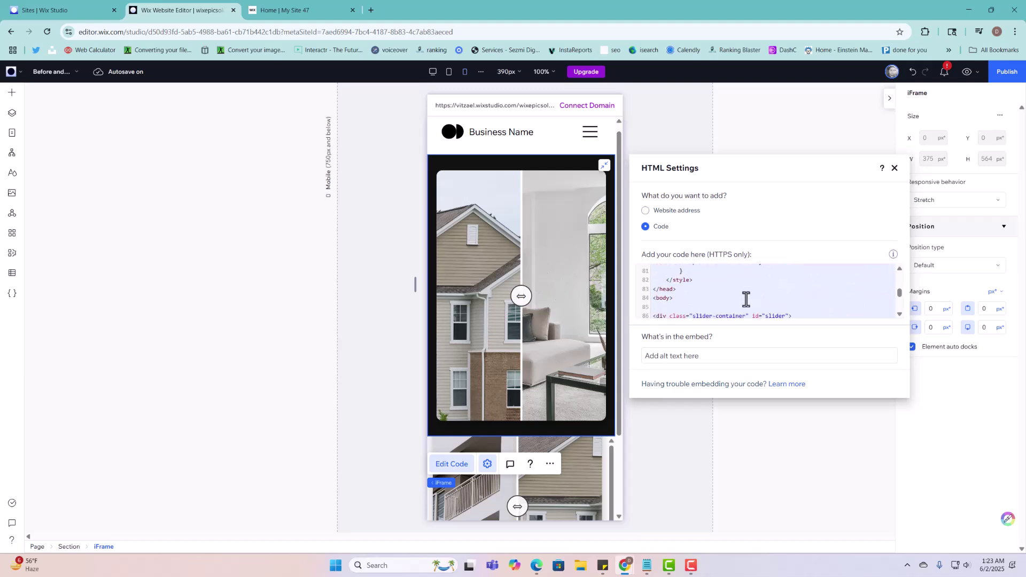
pyautogui.click(894, 168)
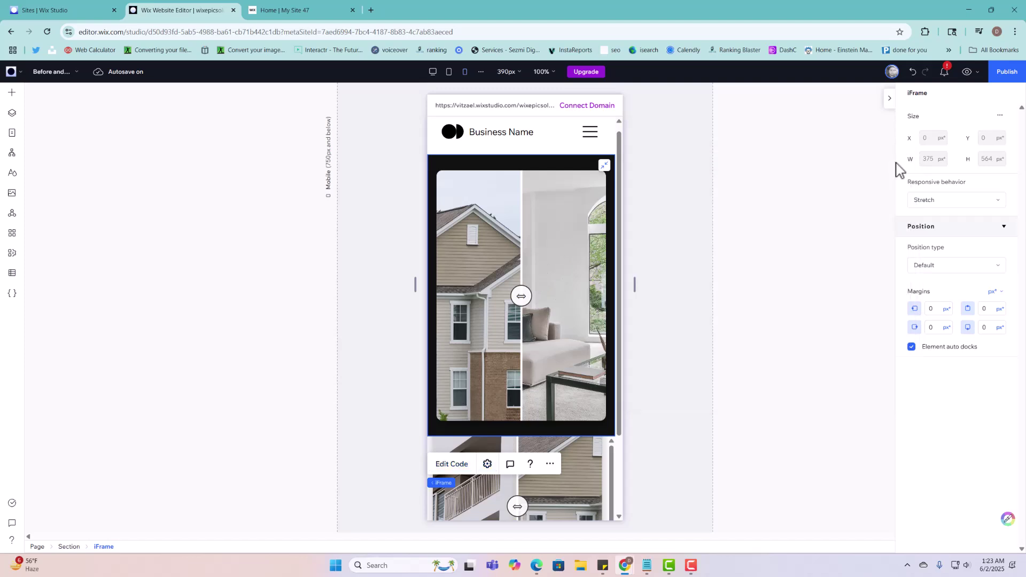
# Hide the original slider section below the new portrait slider in the mobile layout.
pyautogui.scroll(-2, 554, 441)
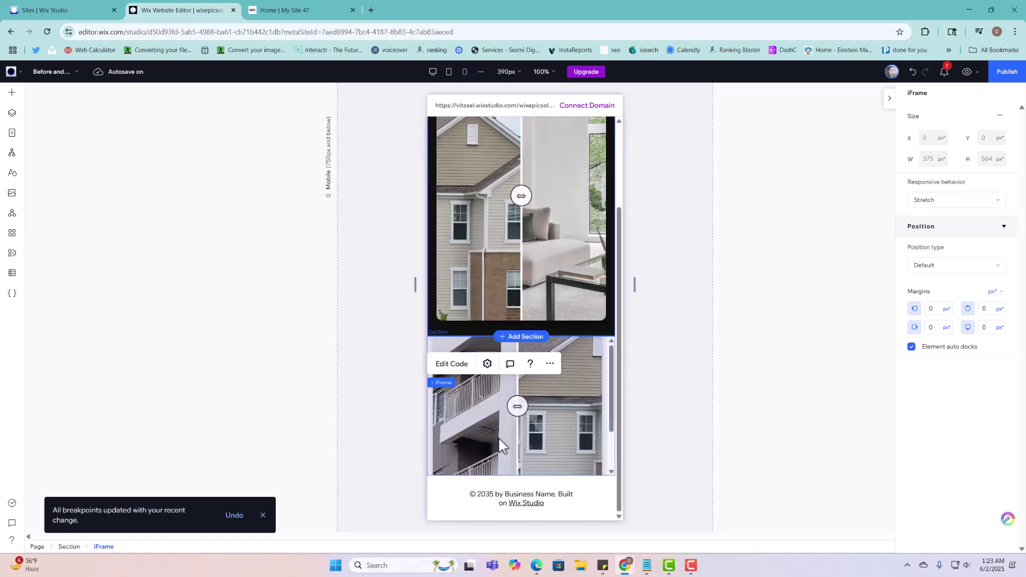
pyautogui.click(592, 349)
pyautogui.rightClick(576, 357)
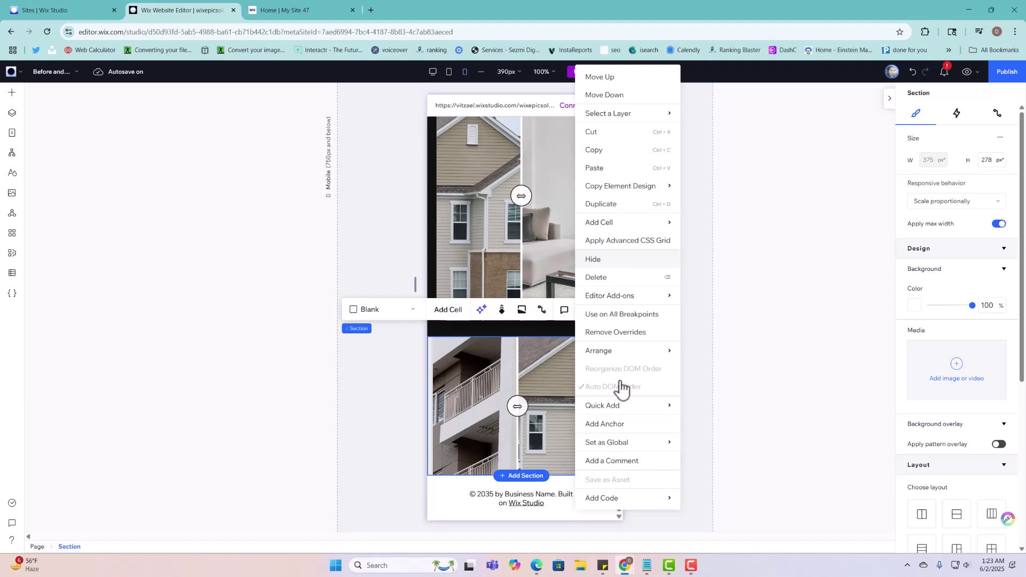
pyautogui.press('Delete')
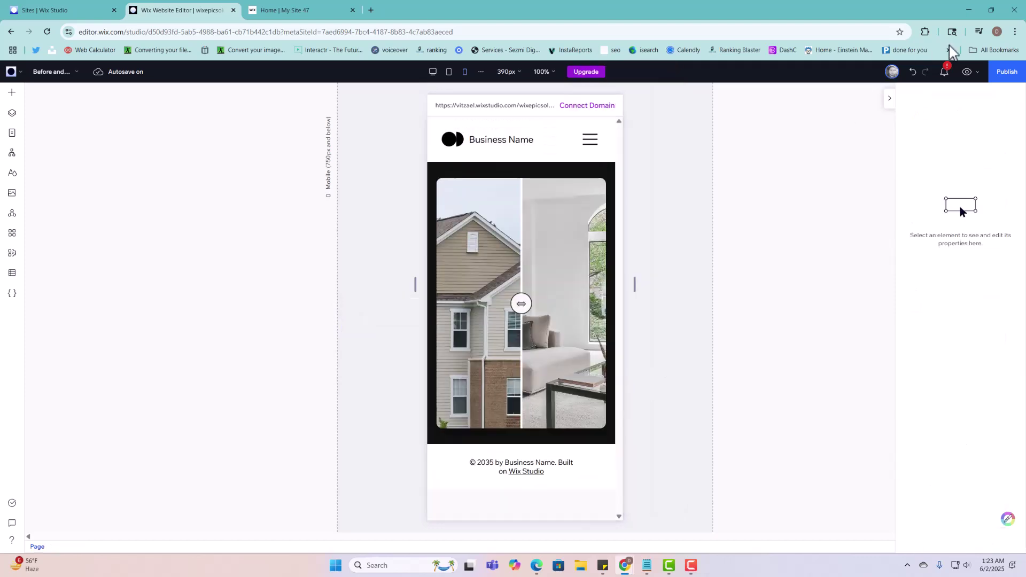
# Preview the mobile site and test the portrait slider by moving its handle back and forth.
pyautogui.click(967, 71)
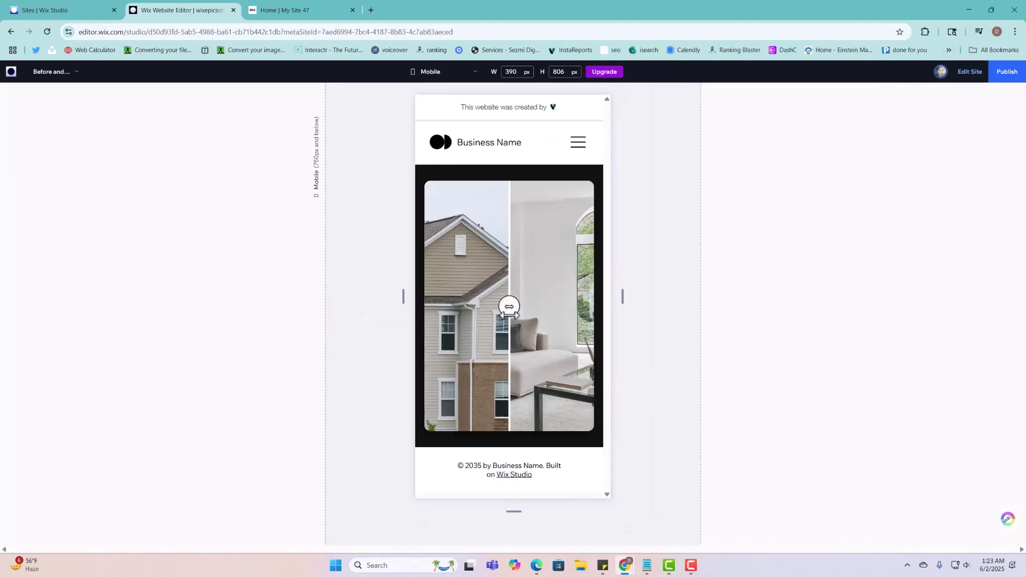
pyautogui.moveTo(508, 307); pyautogui.dragTo(588, 315)
pyautogui.moveTo(474, 321); pyautogui.dragTo(555, 306)
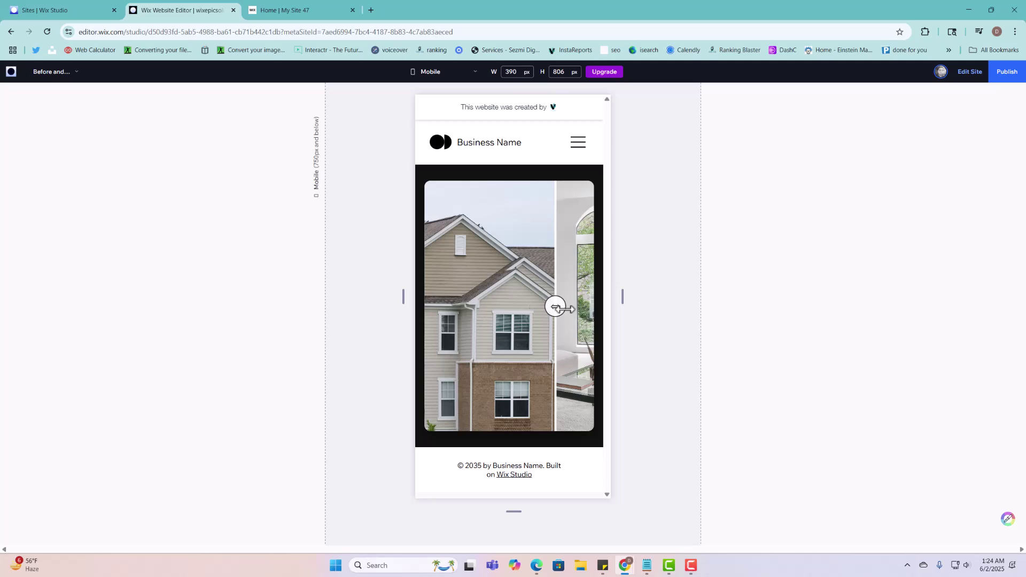
# Switch the preview to Desktop, test the slider handle there, and return to editing.
pyautogui.click(459, 72)
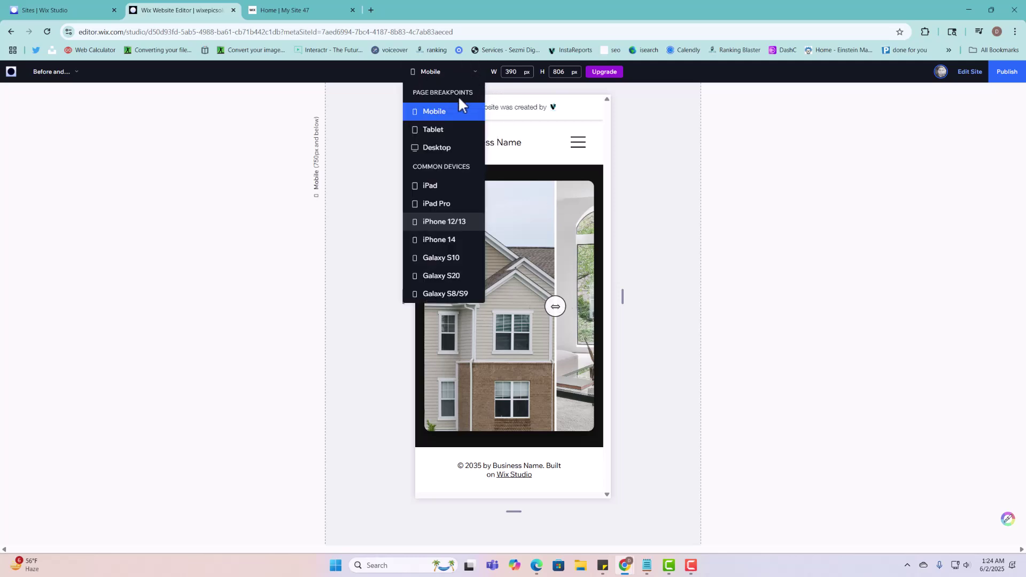
pyautogui.click(435, 149)
pyautogui.moveTo(493, 338); pyautogui.dragTo(735, 339)
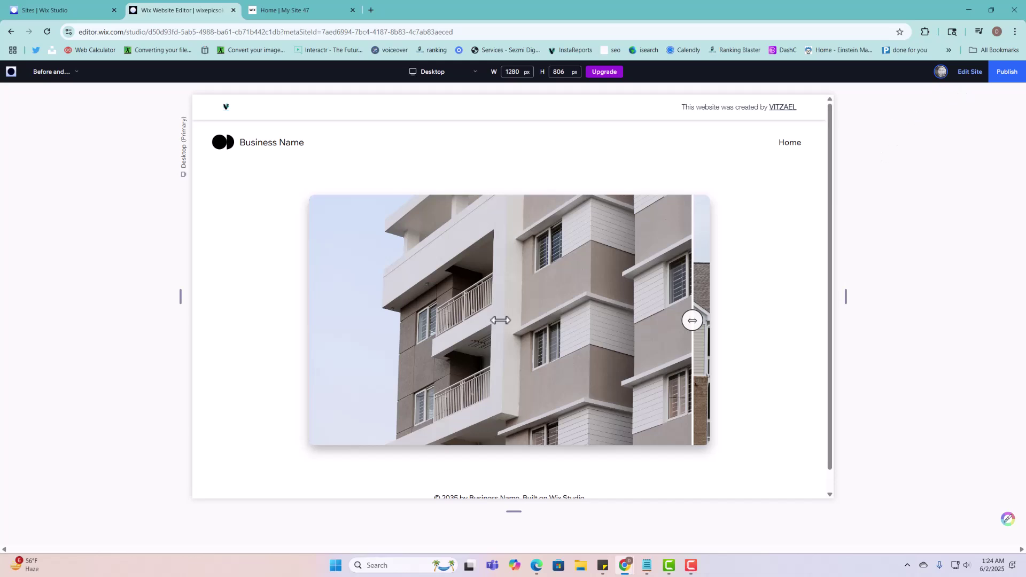
pyautogui.click(970, 73)
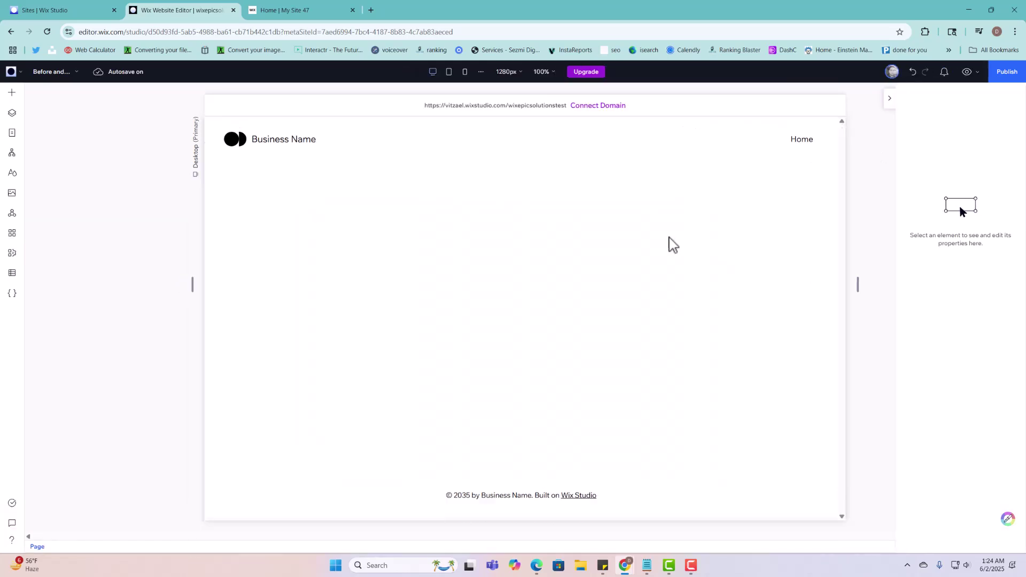